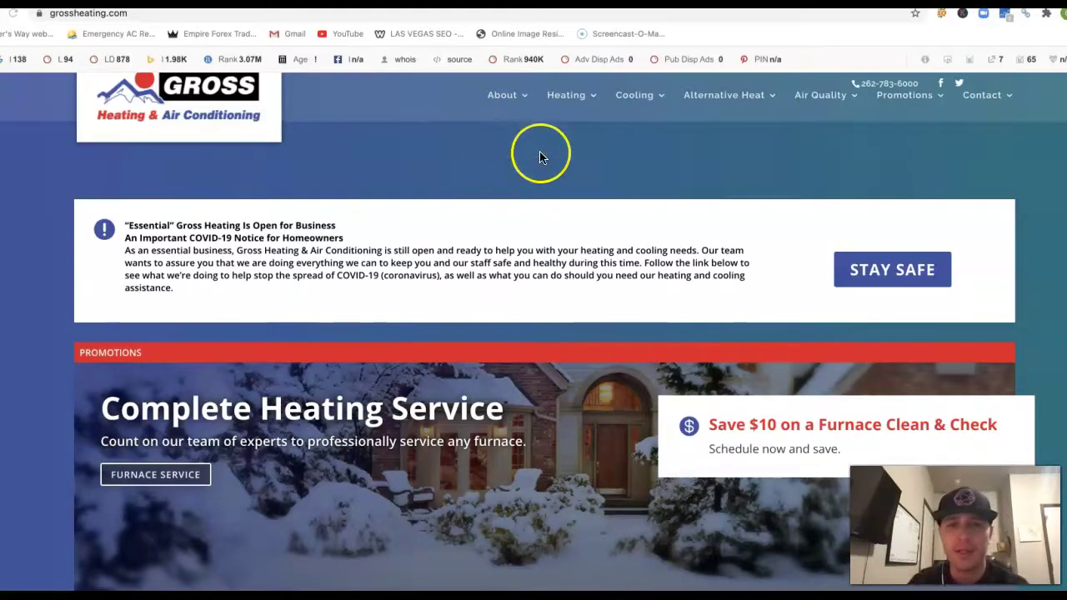
# - Examine the Gross Heating homepage from the header and promotions through the contact form to the award badges
pyautogui.scroll(-2, 540, 156)
pyautogui.scroll(-6, 540, 156)
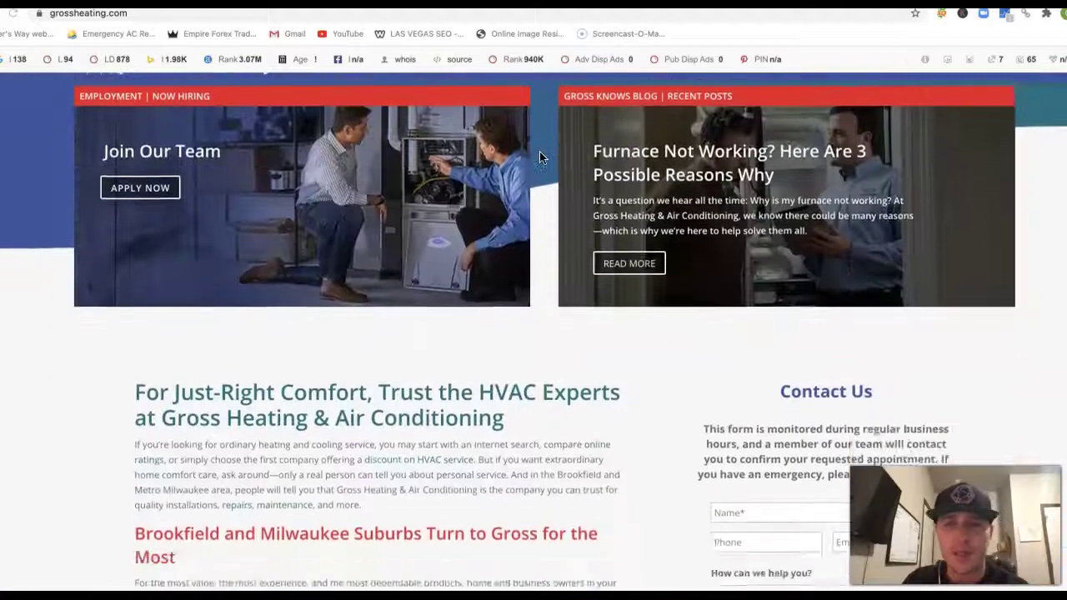
pyautogui.scroll(-7, 540, 157)
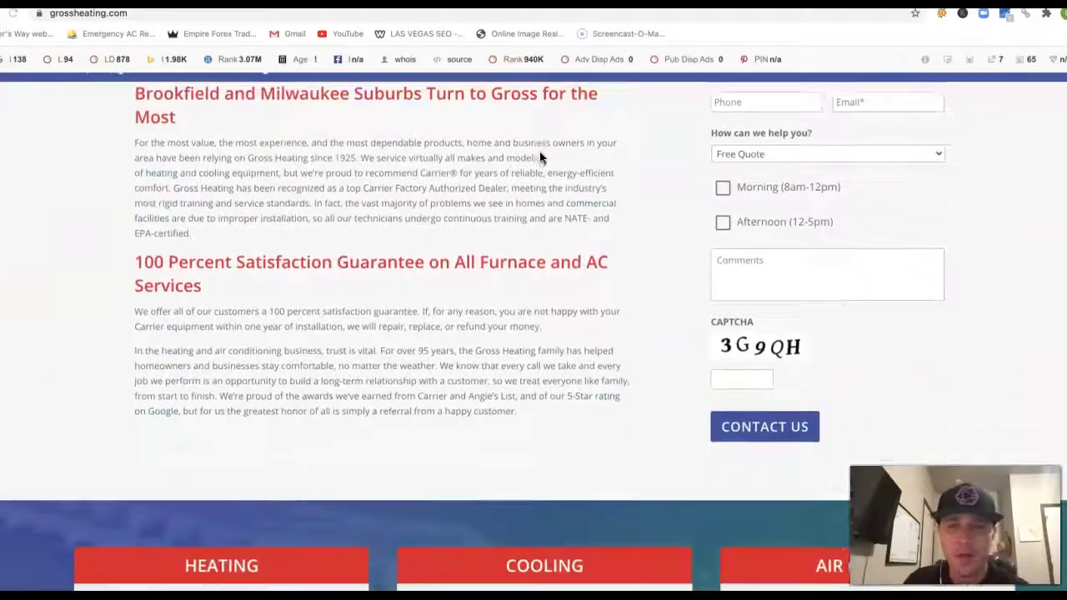
pyautogui.scroll(-4, 539, 157)
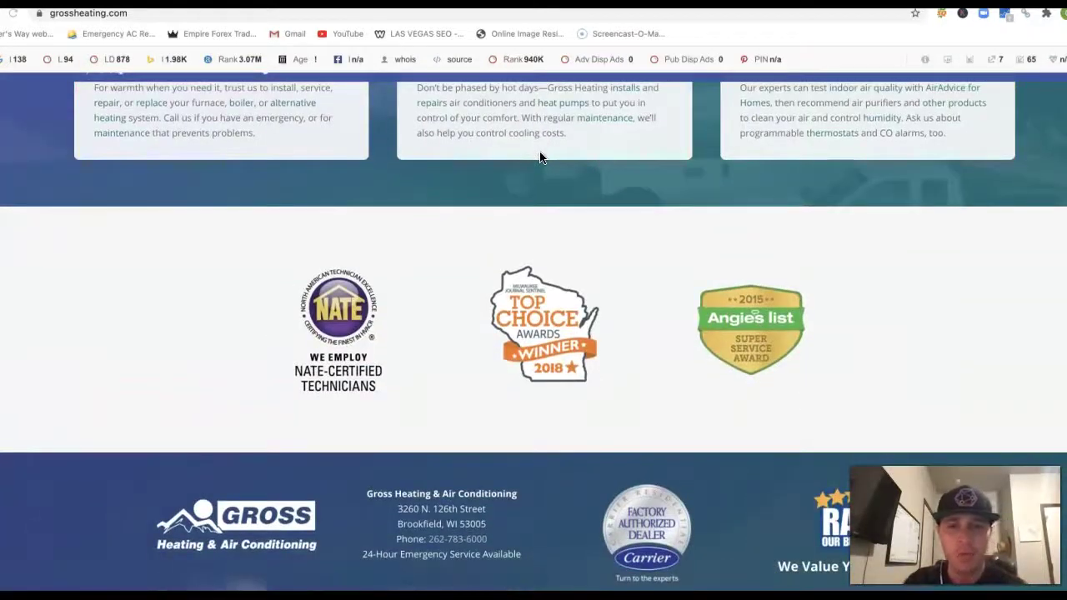
pyautogui.scroll(20, 539, 156)
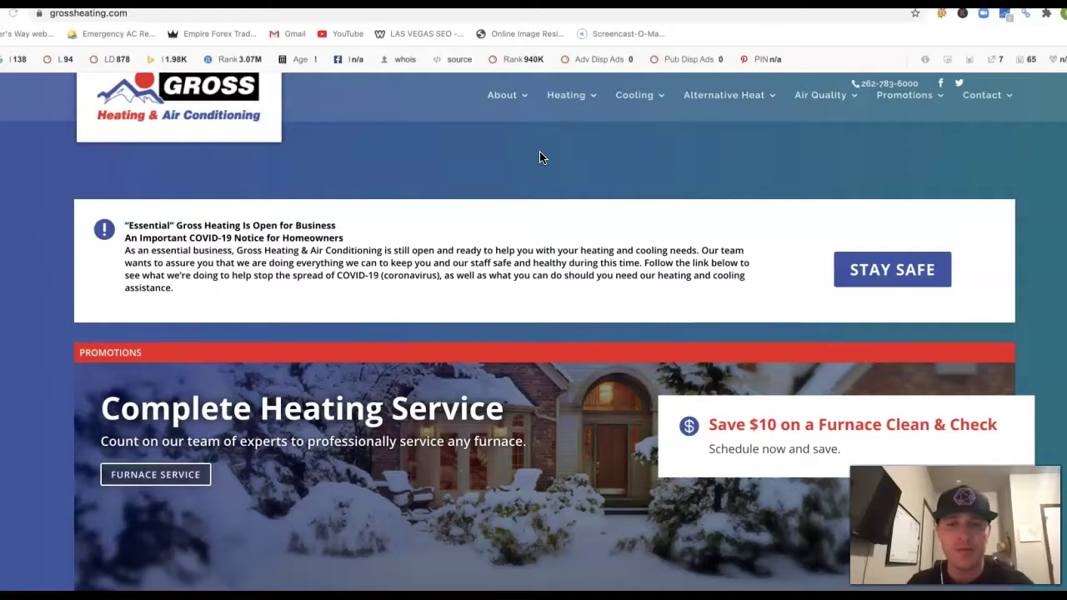
pyautogui.scroll(-10, 540, 158)
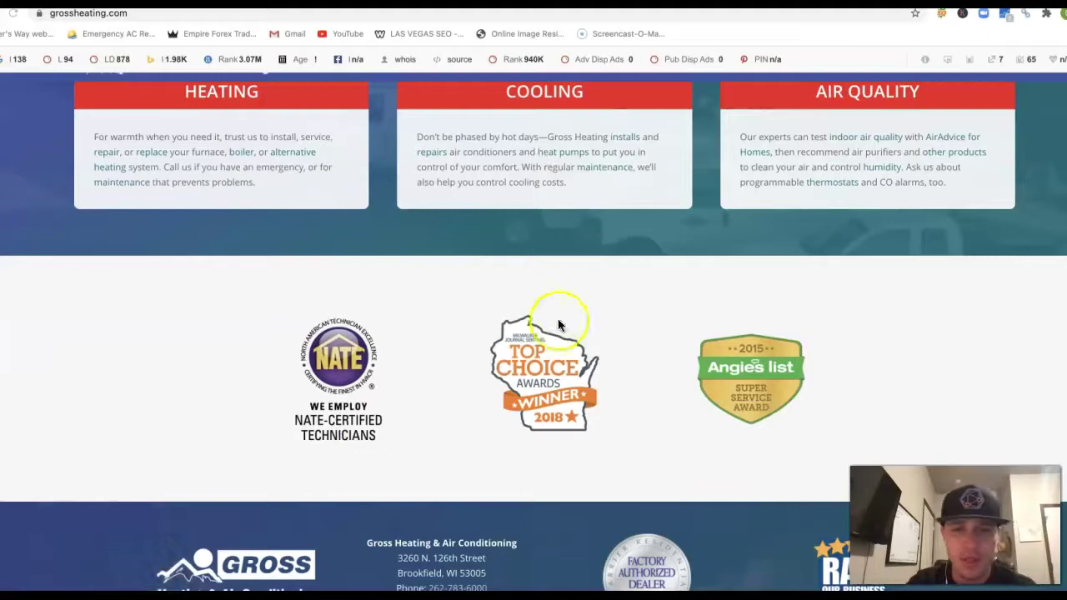
# - Check the file name of the Top Choice Awards badge image in its save dialog without saving it
pyautogui.rightClick(535, 372)
pyautogui.click(587, 389)
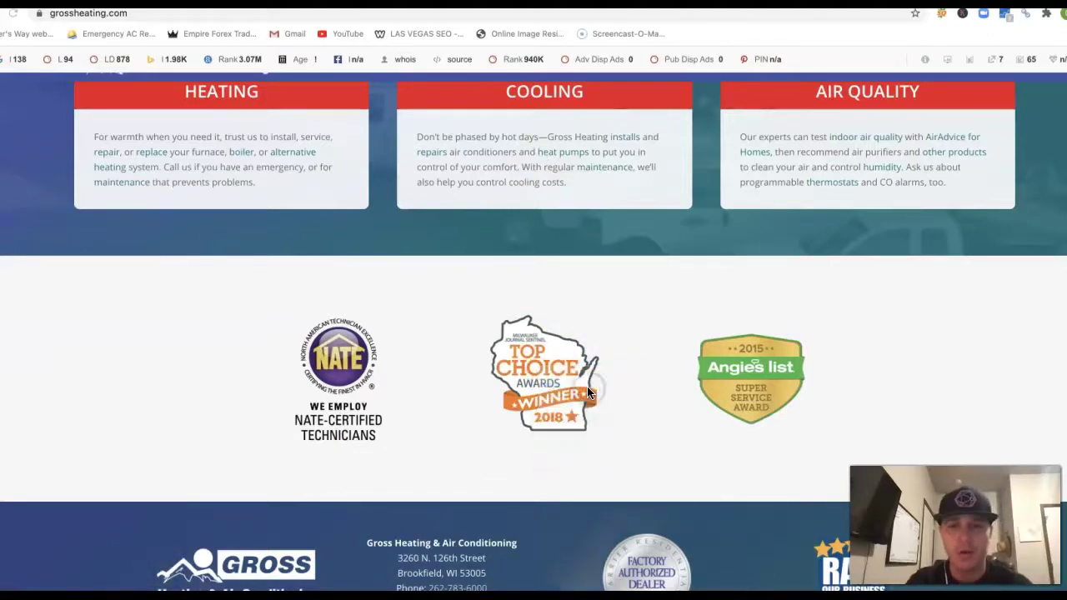
pyautogui.moveTo(517, 192); pyautogui.dragTo(626, 194)
pyautogui.click(698, 419)
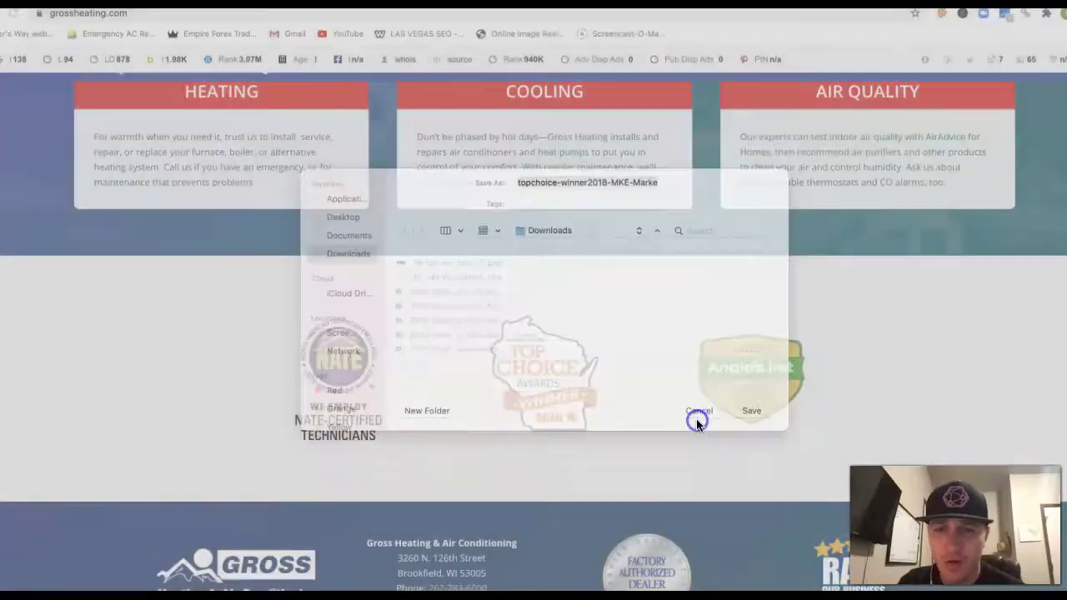
# - Return to the Google results for "air conditioning repair milwaukee wi" and highlight part of the search query
pyautogui.scroll(20, 836, 393)
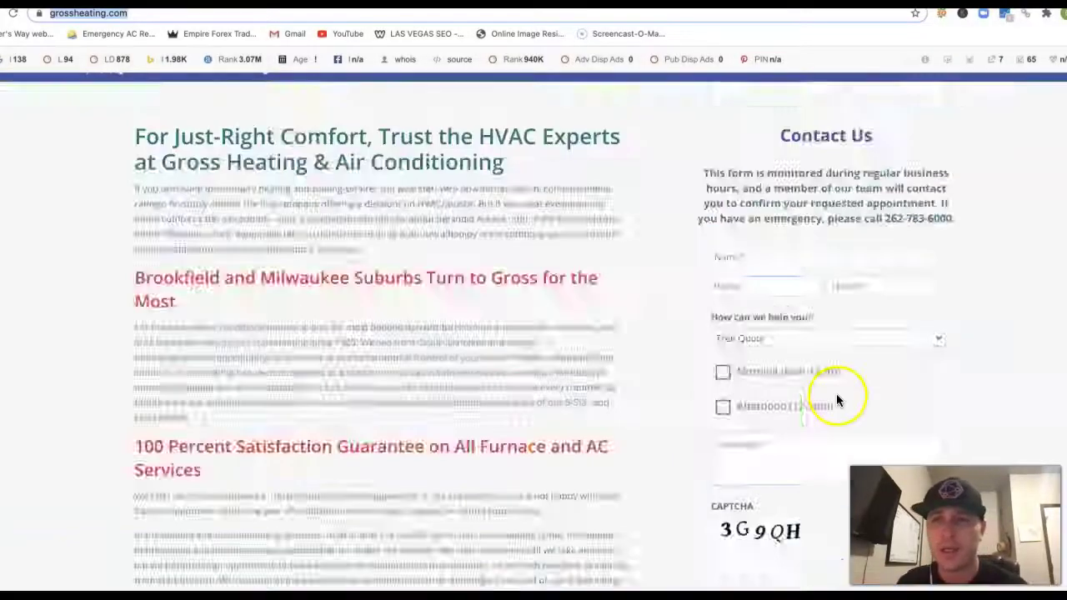
pyautogui.hotkey('alt', 'Left')
pyautogui.scroll(10, 475, 216)
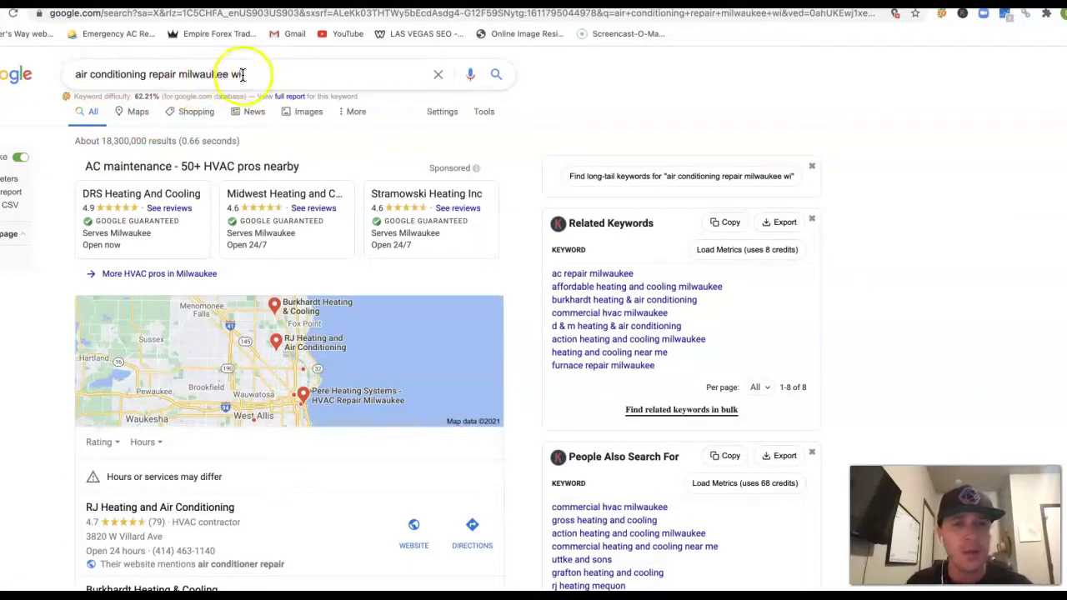
pyautogui.moveTo(242, 73); pyautogui.dragTo(128, 71)
pyautogui.click(11, 305)
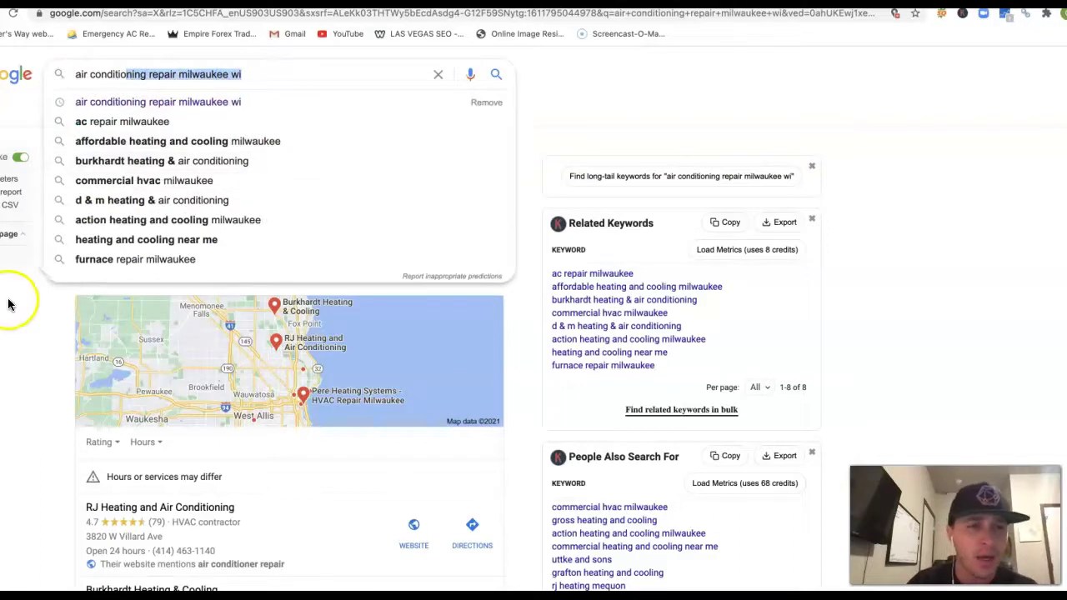
# - Examine the sponsored HVAC listings at the start of the results and the text ads at the end
pyautogui.scroll(-1, 75, 333)
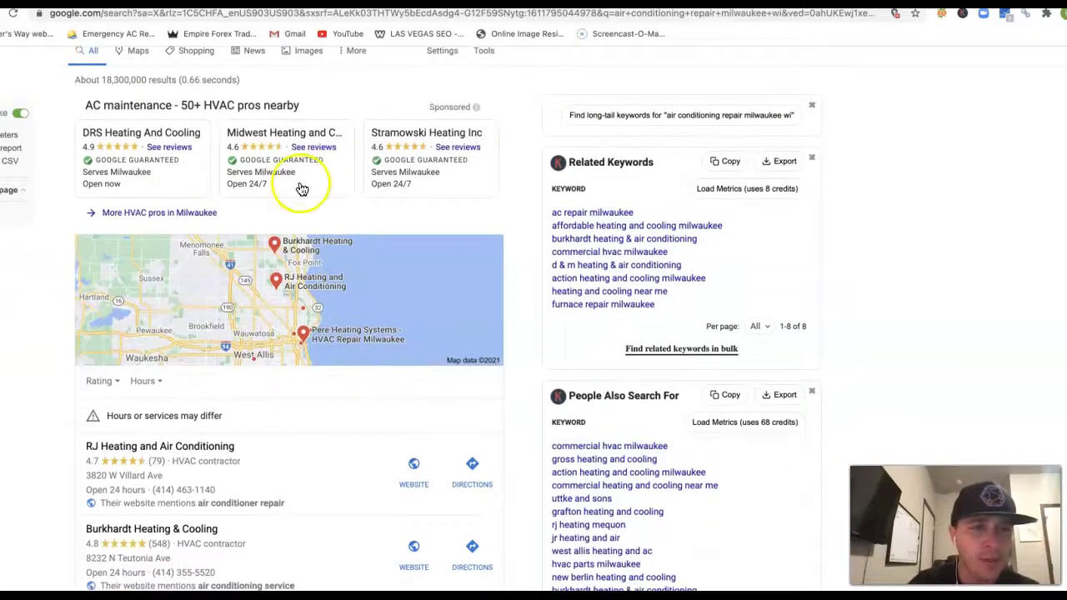
pyautogui.moveTo(305, 209)
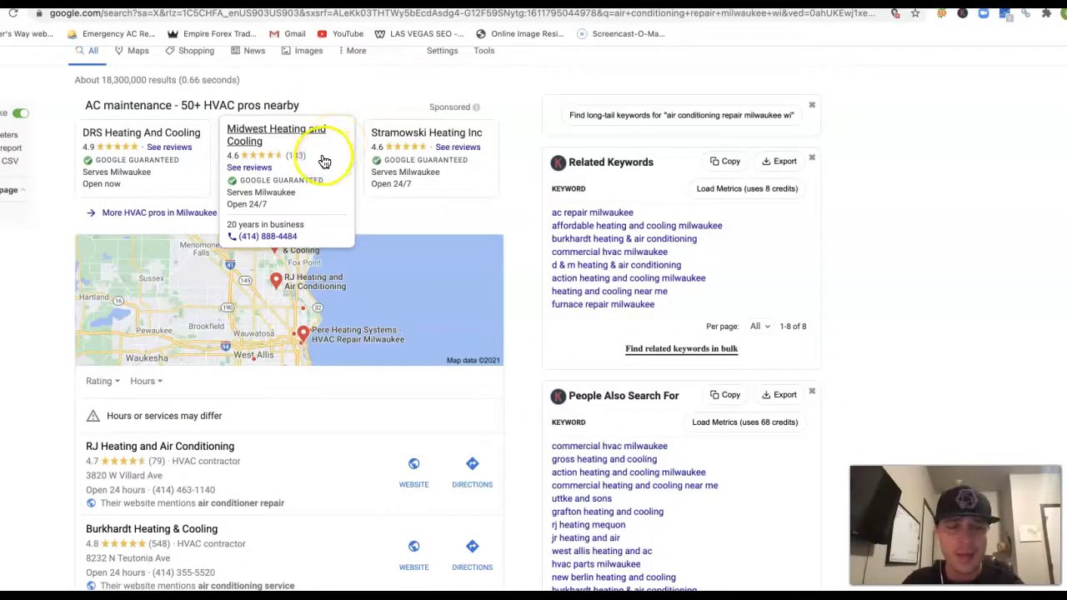
pyautogui.scroll(-20, 322, 162)
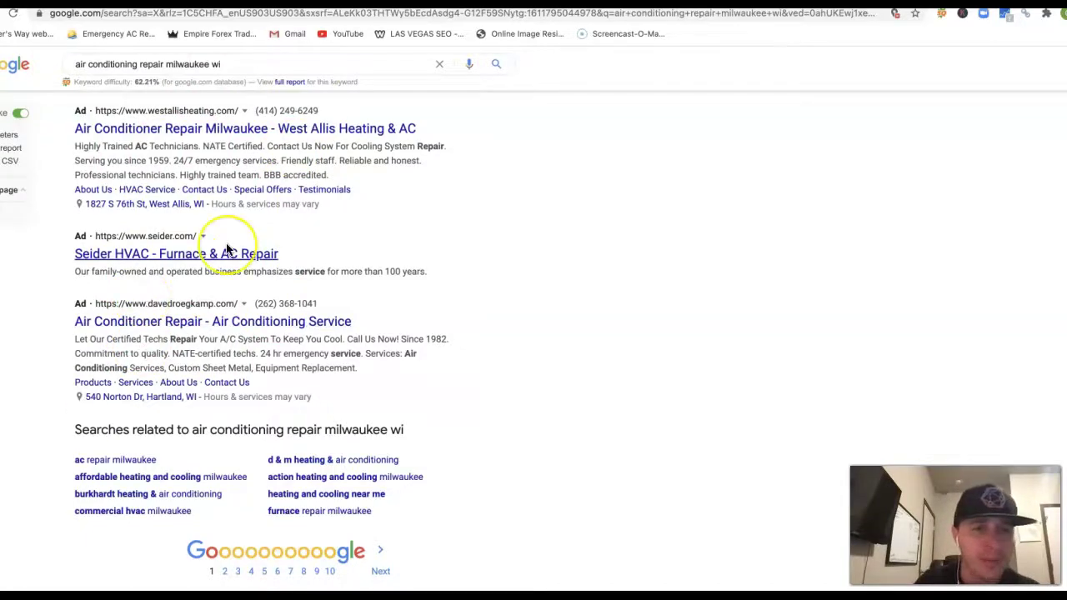
pyautogui.scroll(10, 226, 246)
pyautogui.scroll(10, 227, 247)
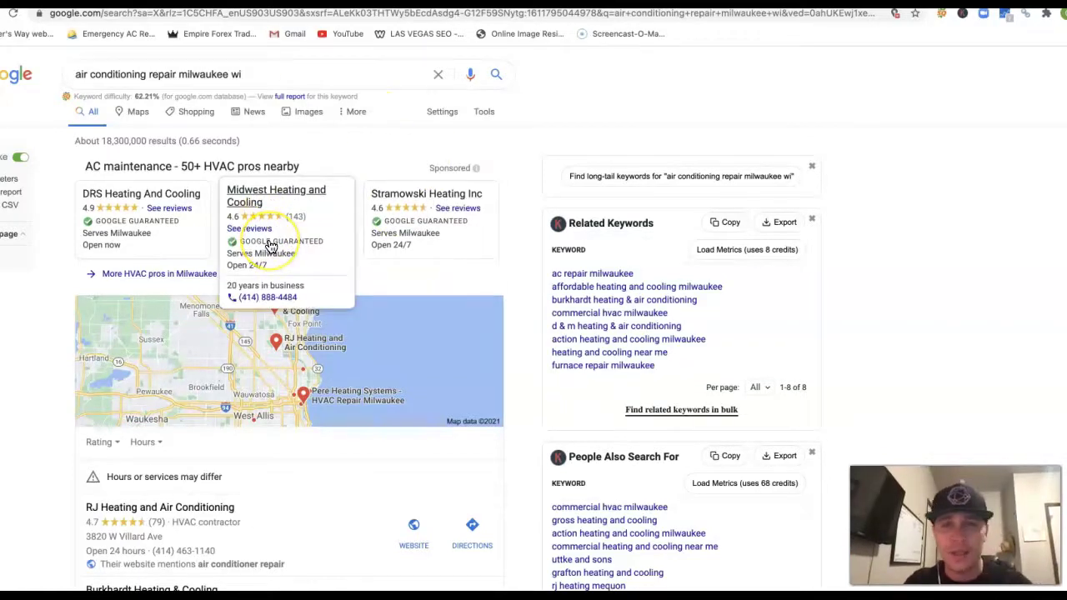
# - Open the full list of local businesses from the map results and look through it down to the page links
pyautogui.scroll(-1, 359, 376)
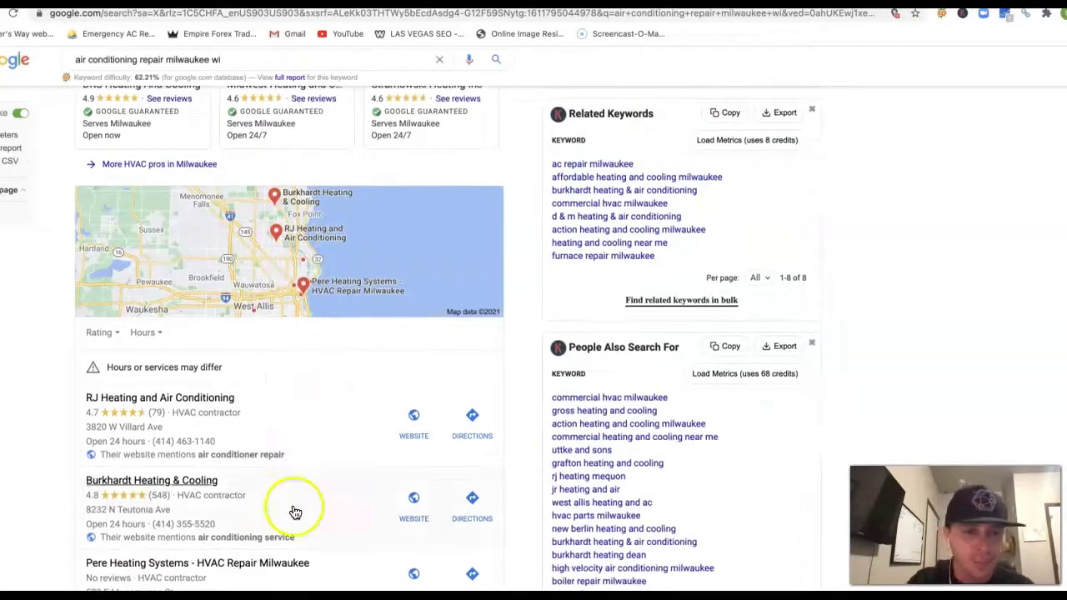
pyautogui.scroll(-2, 264, 460)
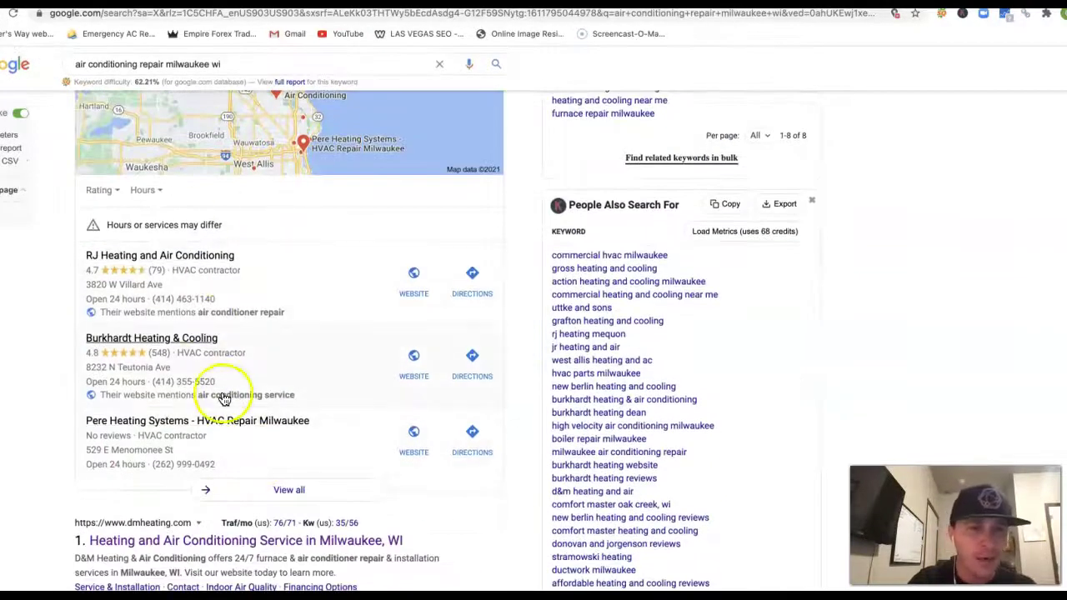
pyautogui.click(299, 489)
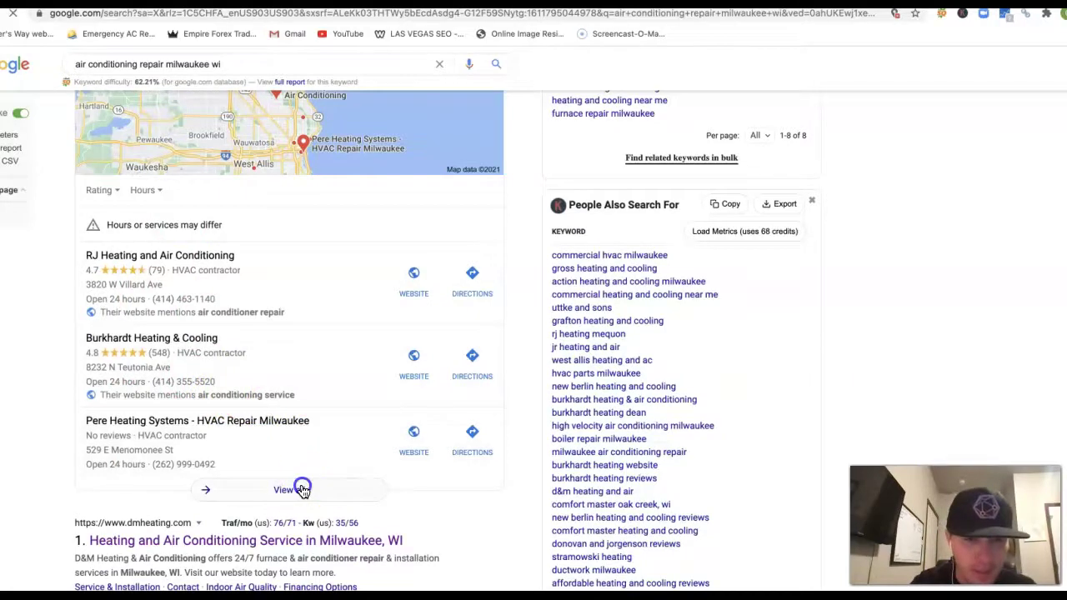
pyautogui.scroll(-15, 158, 383)
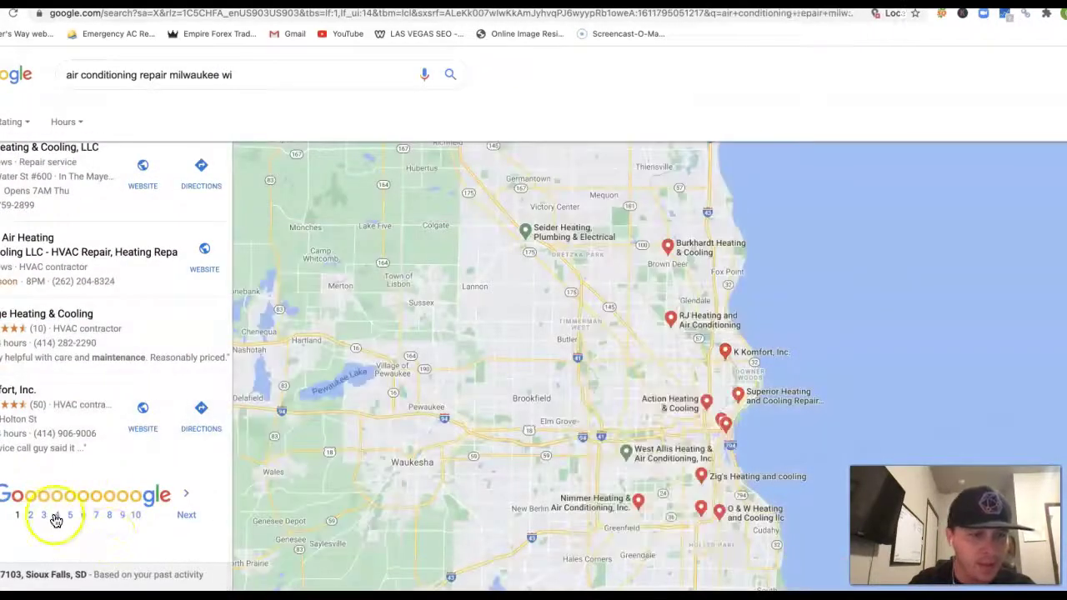
pyautogui.click(48, 514)
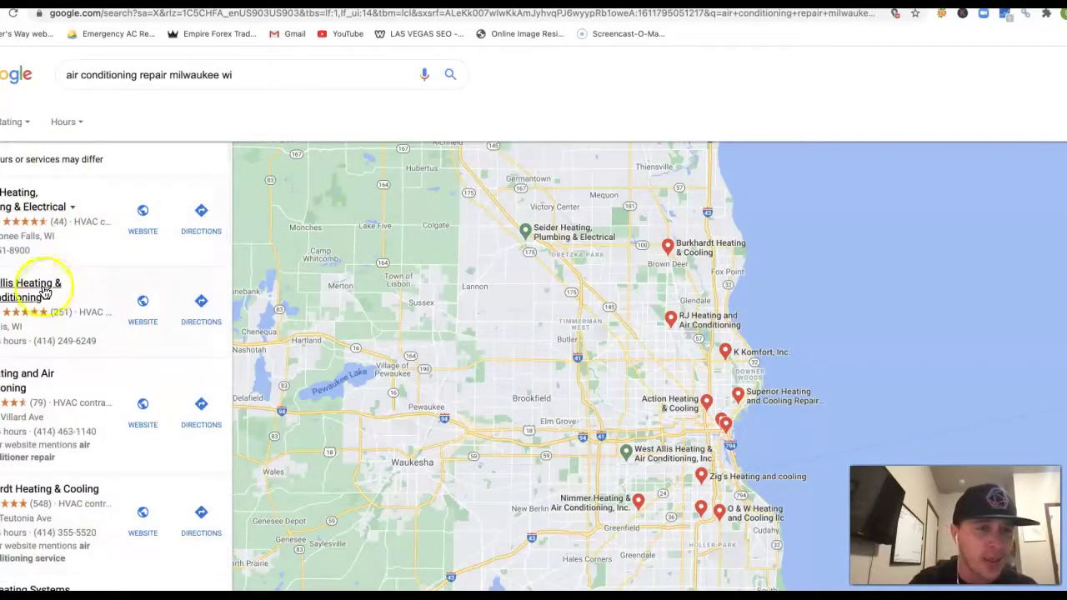
# - Go back to the main search results and examine the three map listings and the ranked organic results
pyautogui.hotkey('alt', 'Left')
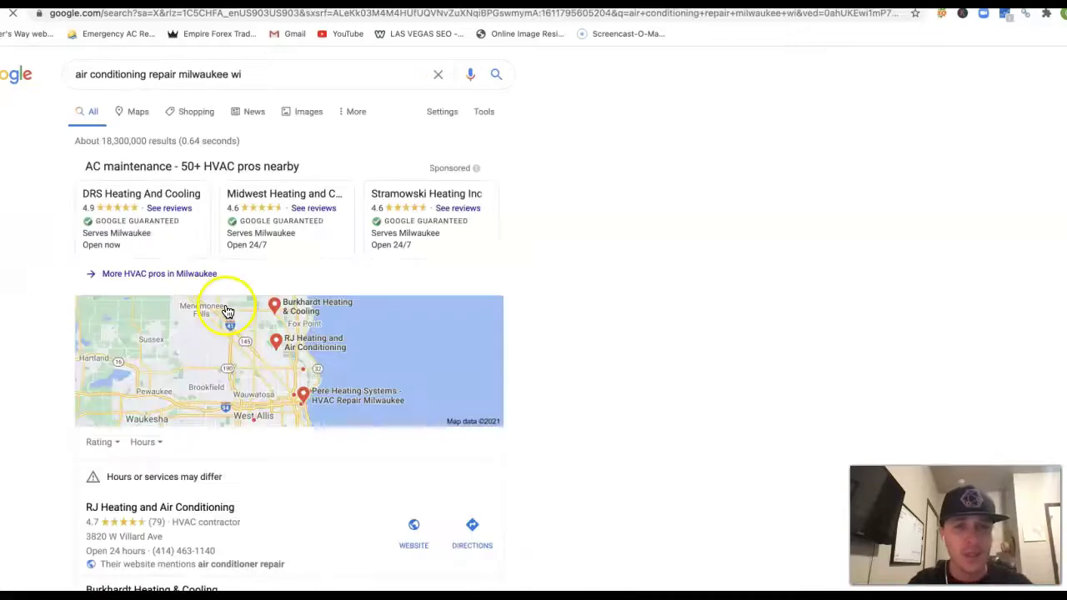
pyautogui.scroll(-3, 211, 275)
pyautogui.scroll(-15, 303, 398)
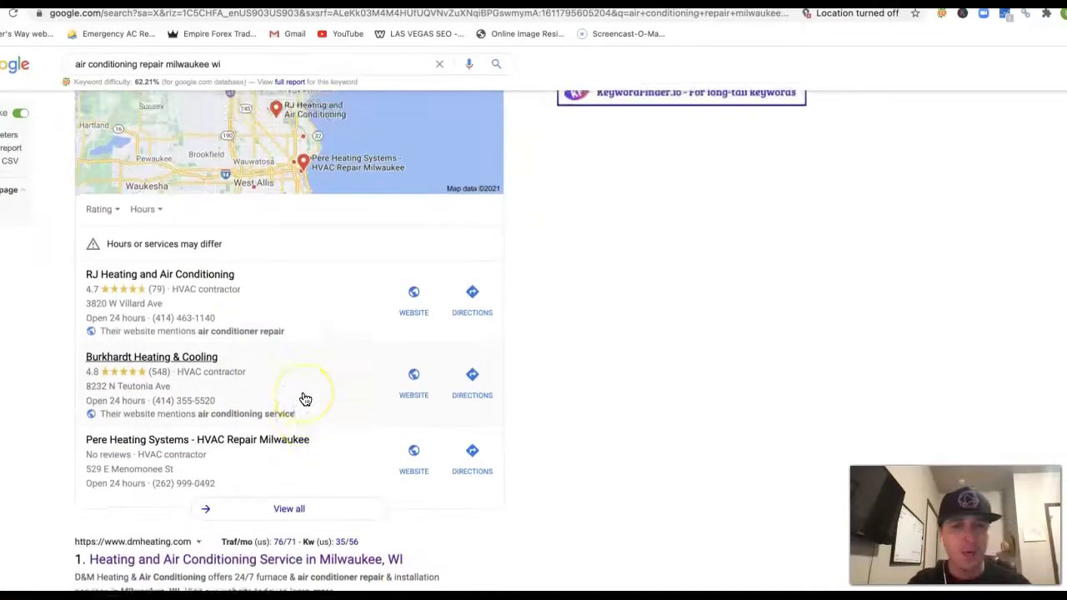
pyautogui.scroll(10, 305, 398)
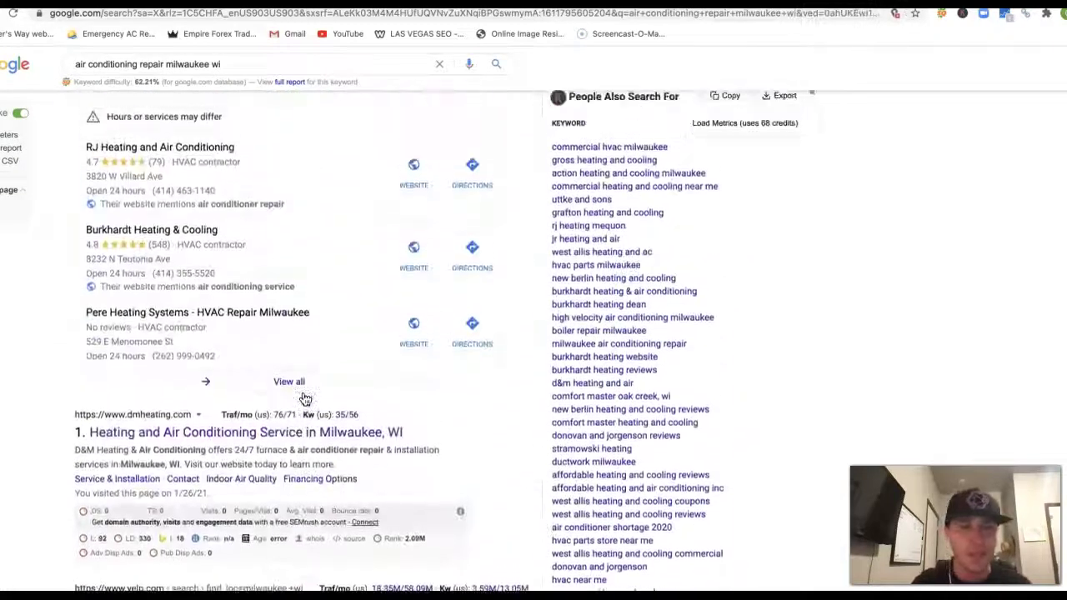
pyautogui.scroll(1, 290, 304)
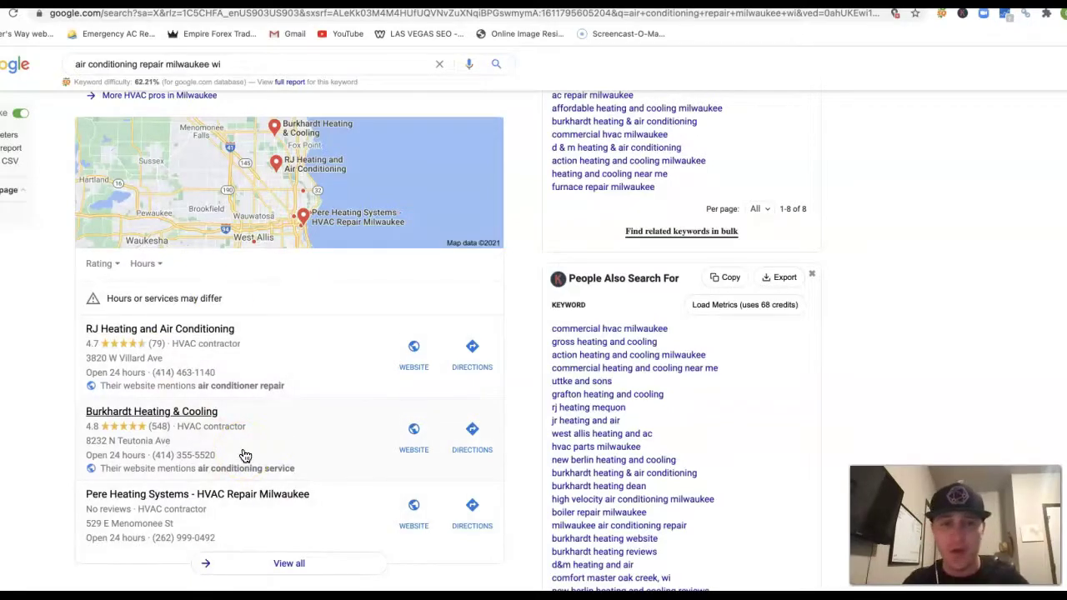
pyautogui.scroll(-2, 244, 455)
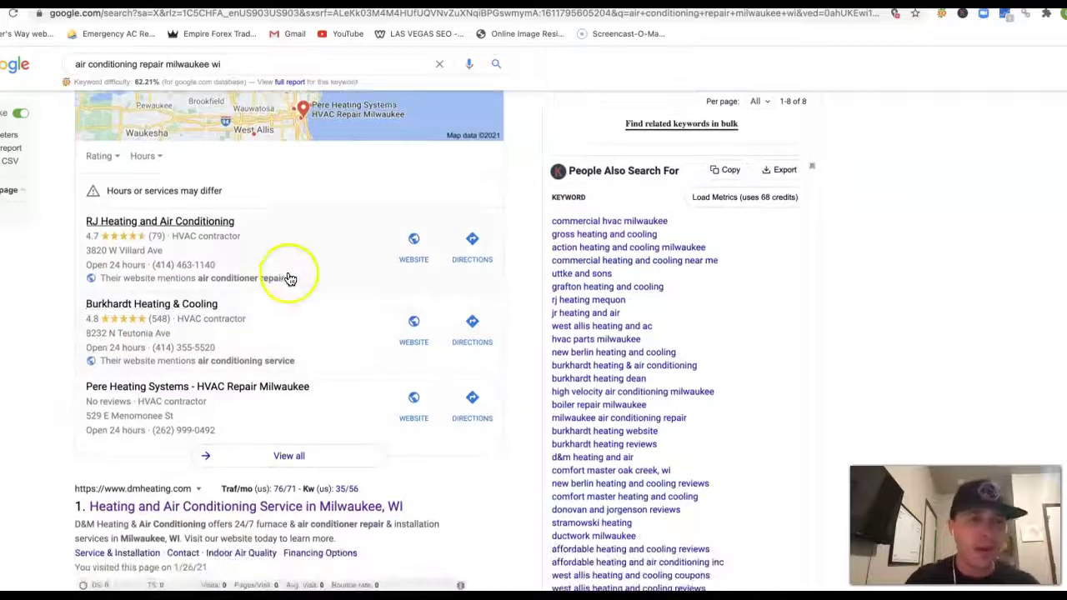
pyautogui.scroll(-5, 233, 350)
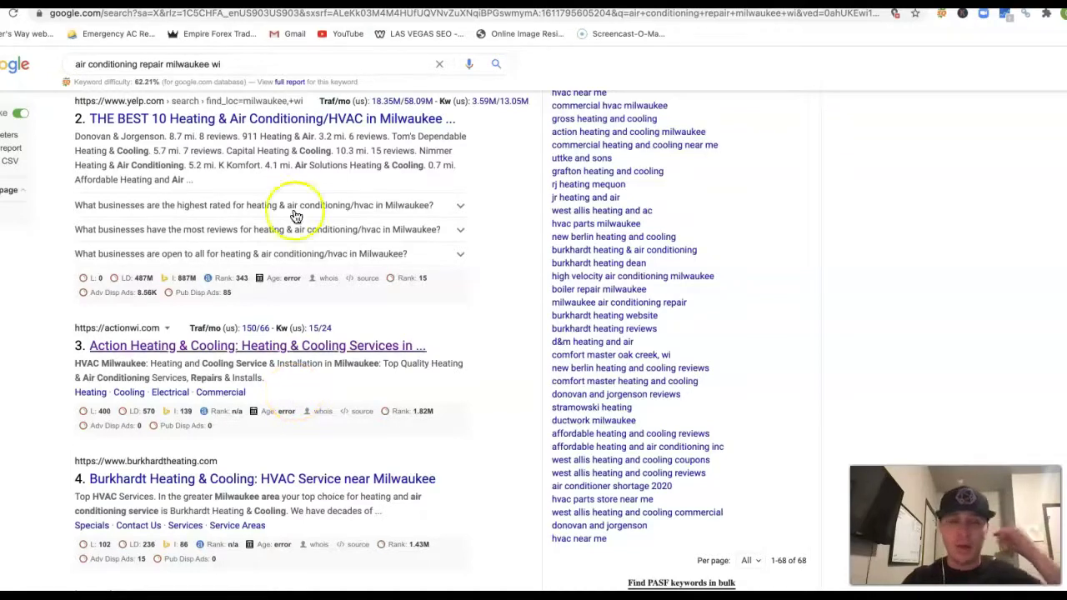
pyautogui.scroll(-2, 239, 364)
pyautogui.scroll(-3, 239, 363)
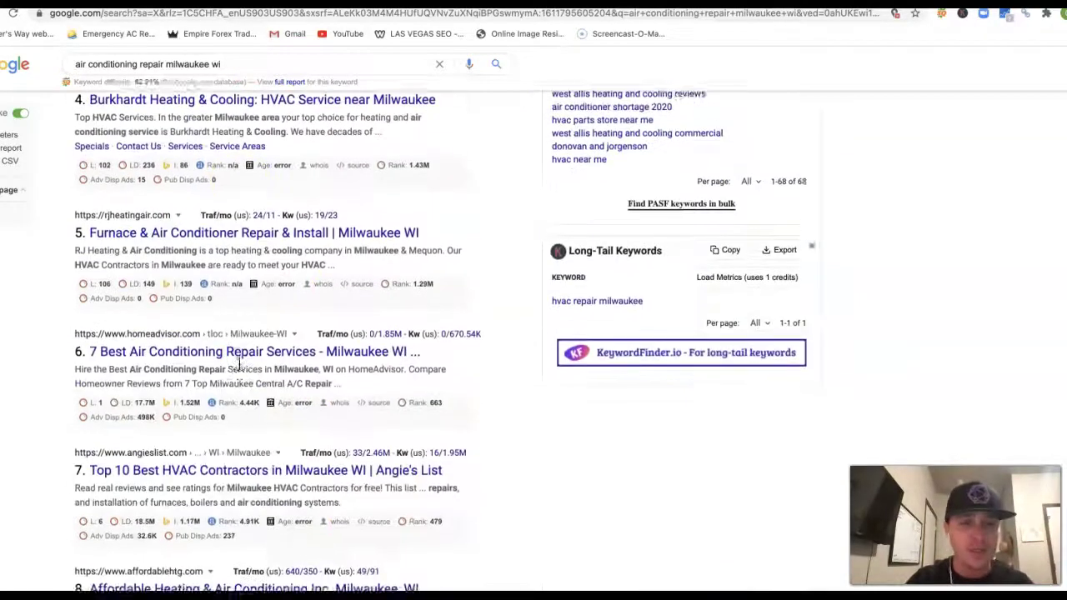
pyautogui.scroll(4, 261, 428)
pyautogui.scroll(10, 263, 430)
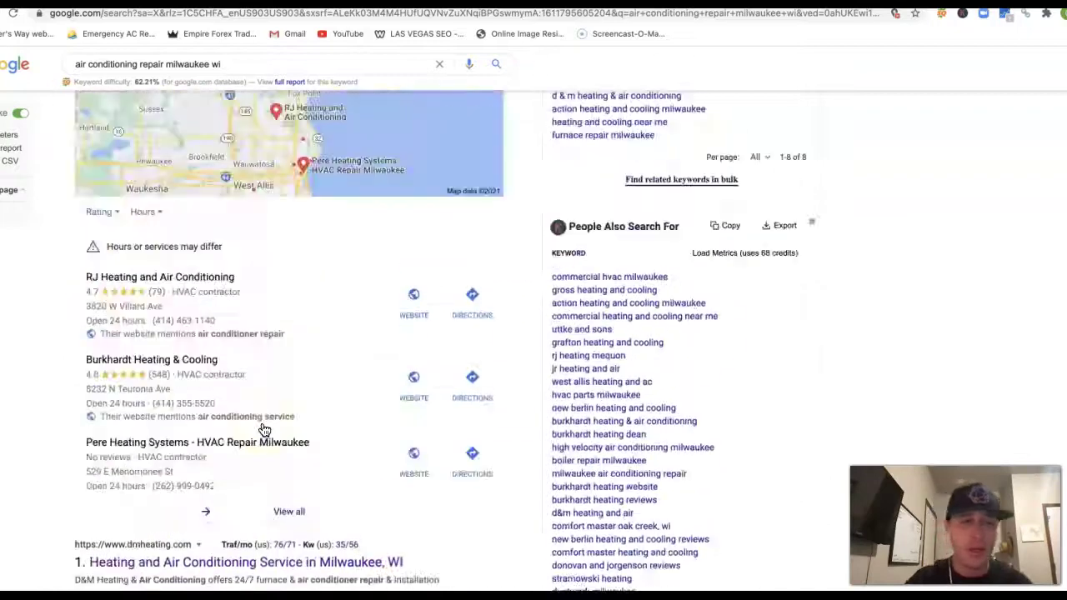
pyautogui.scroll(-10, 289, 421)
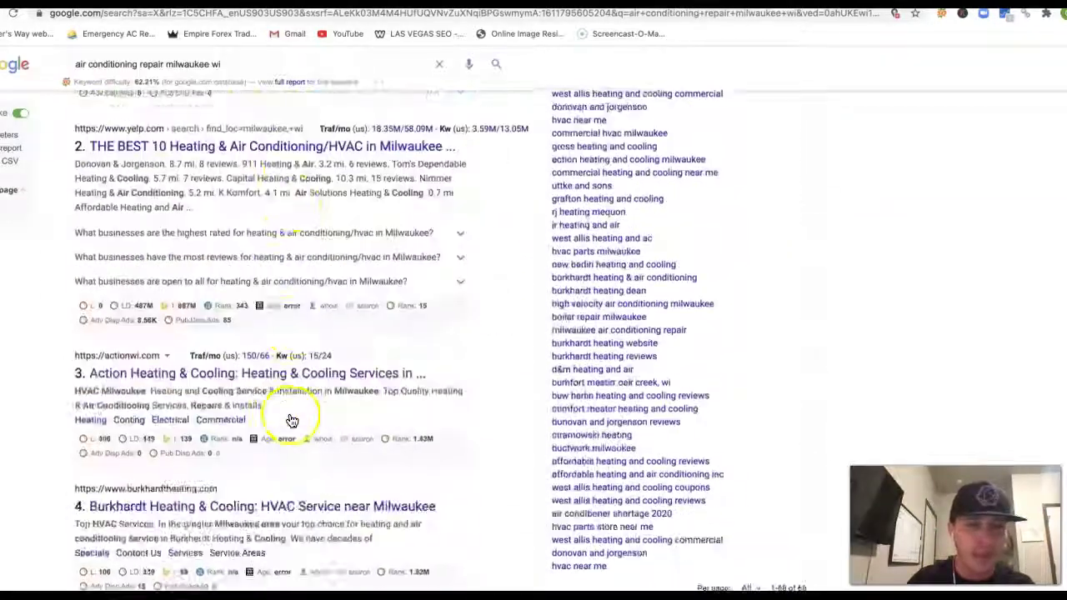
pyautogui.moveTo(287, 471)
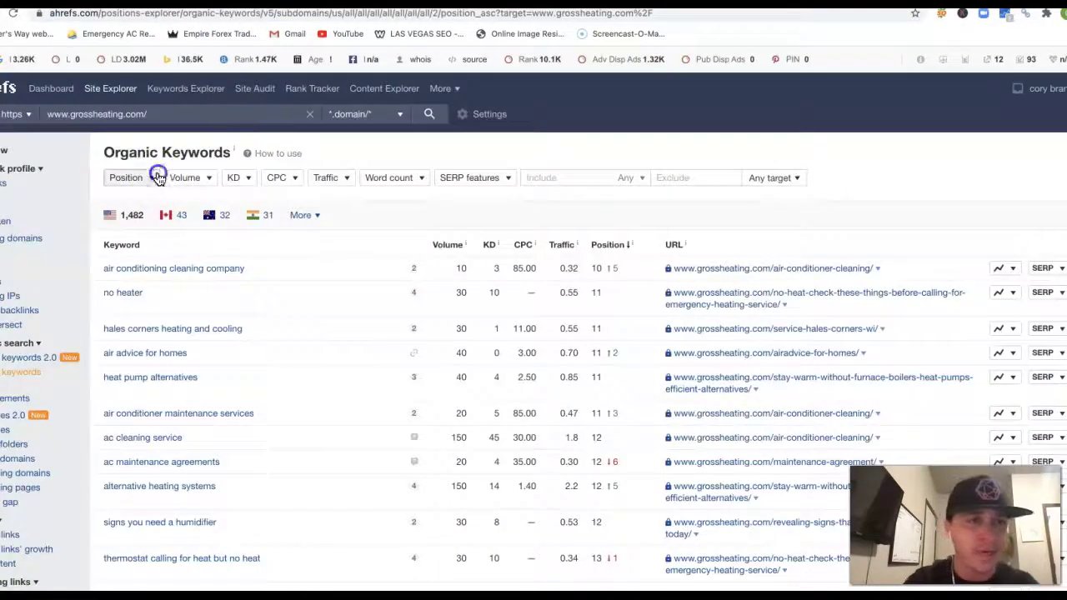
pyautogui.click(4, 150)
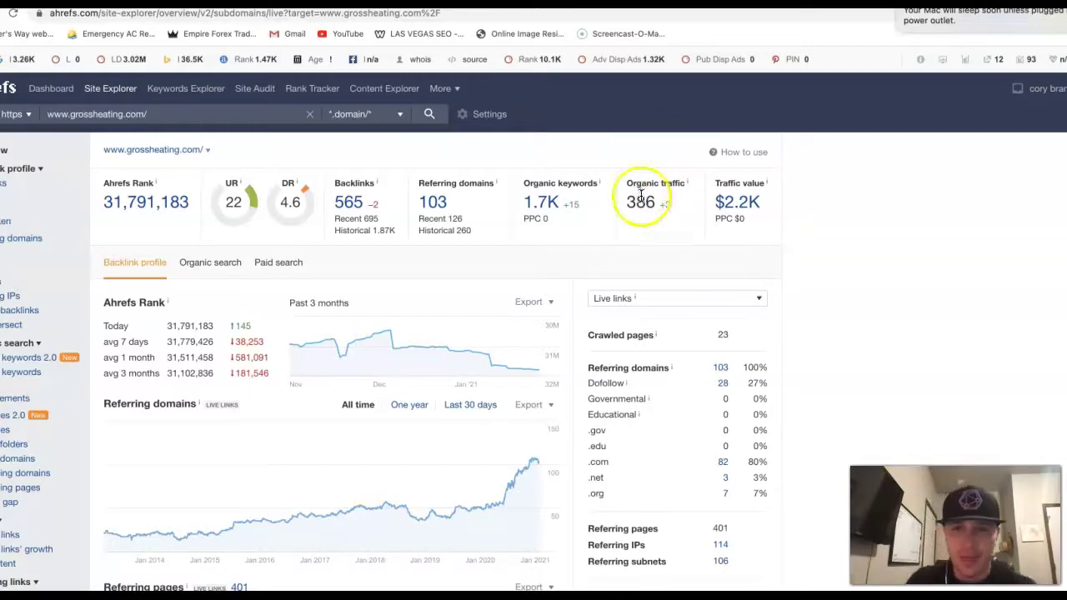
pyautogui.click(539, 204)
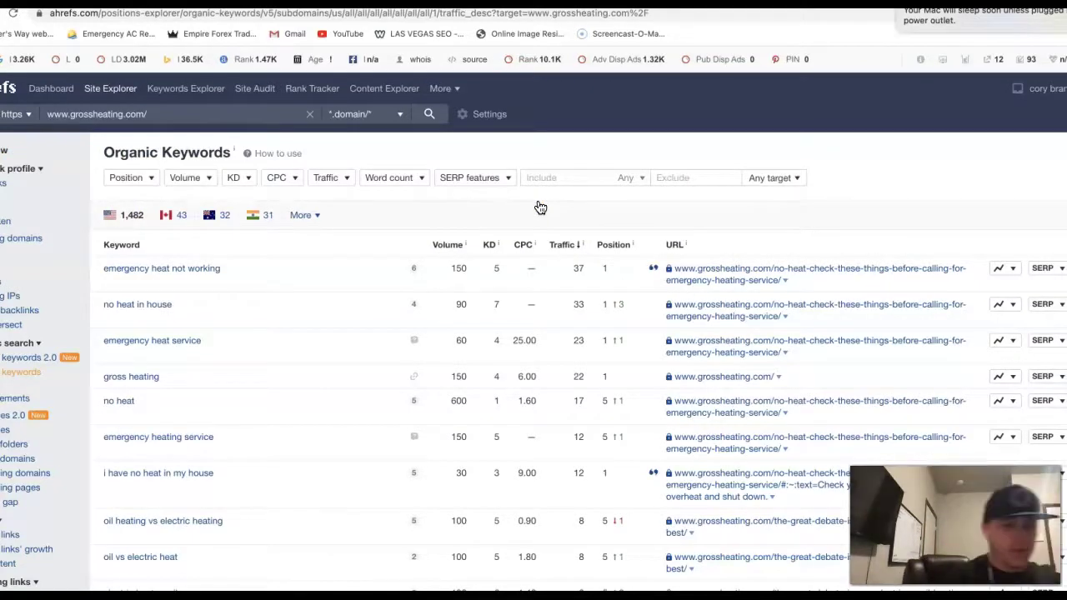
pyautogui.click(353, 305)
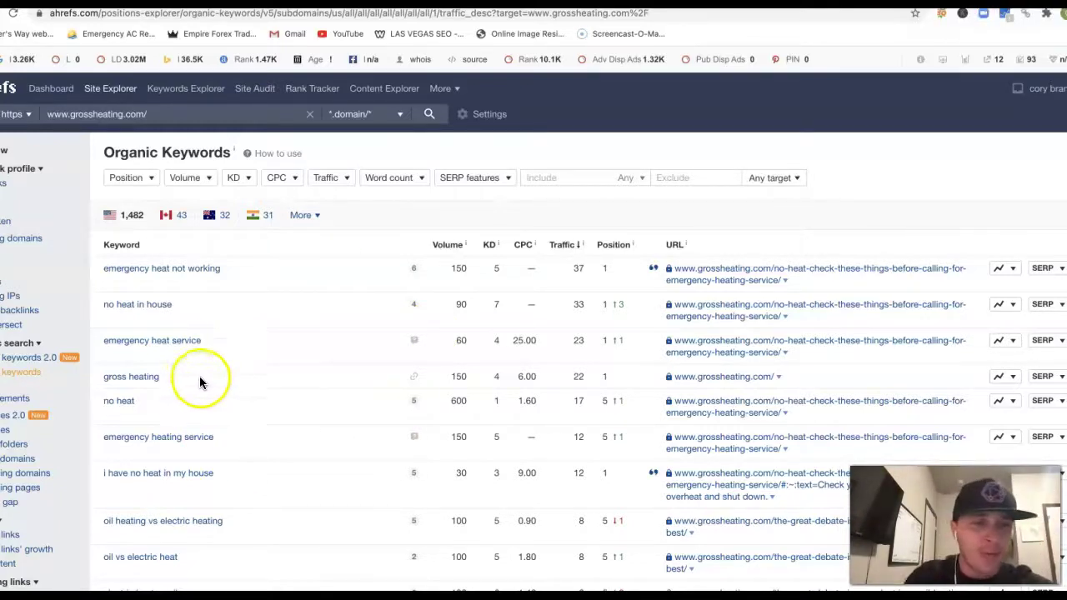
pyautogui.scroll(-5, 119, 442)
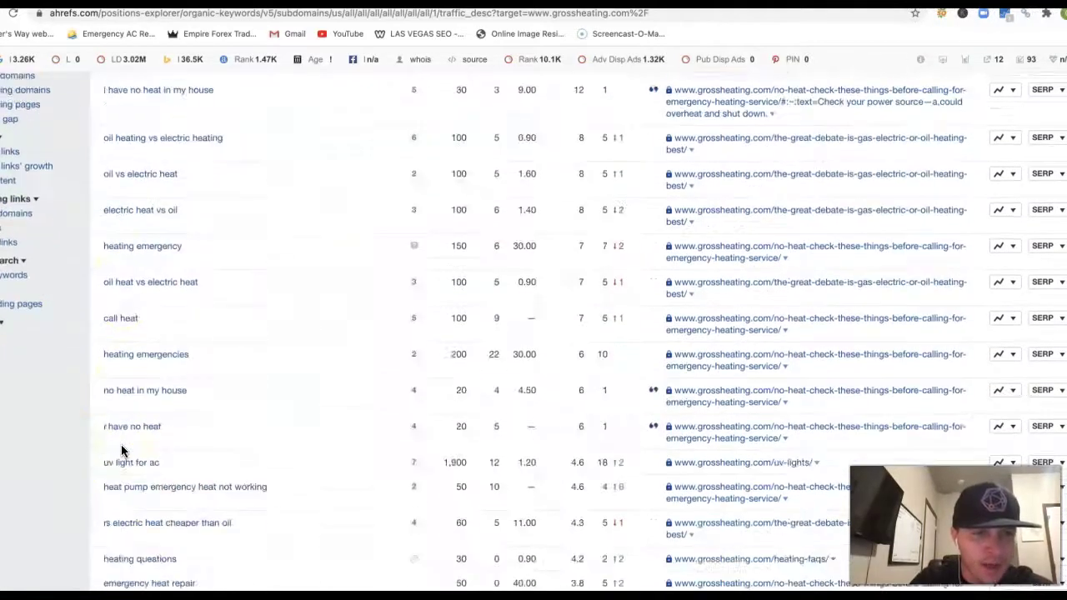
pyautogui.scroll(5, 121, 448)
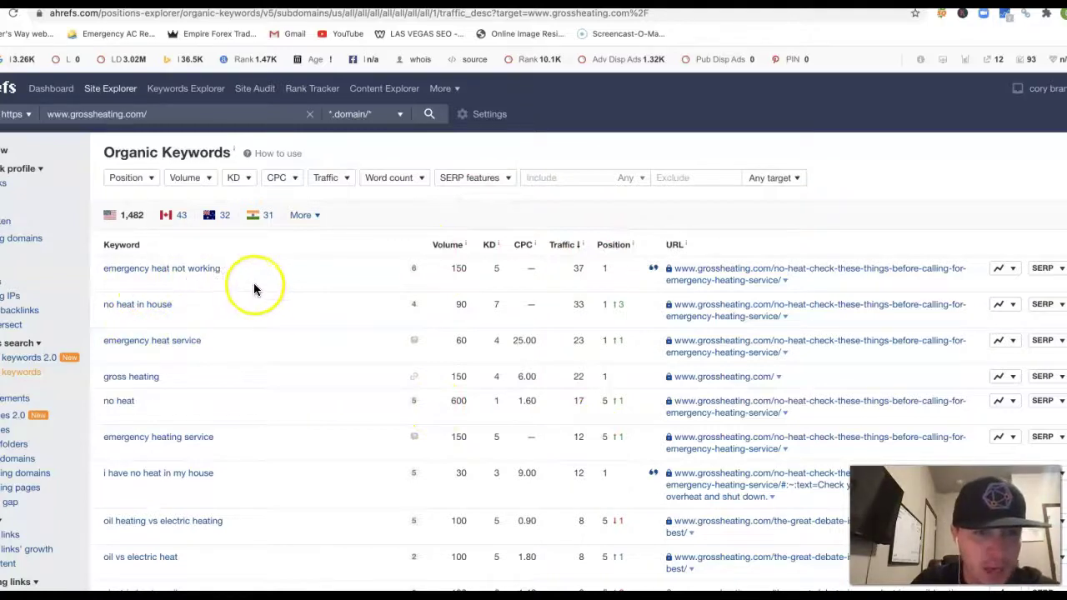
pyautogui.scroll(-1, 256, 291)
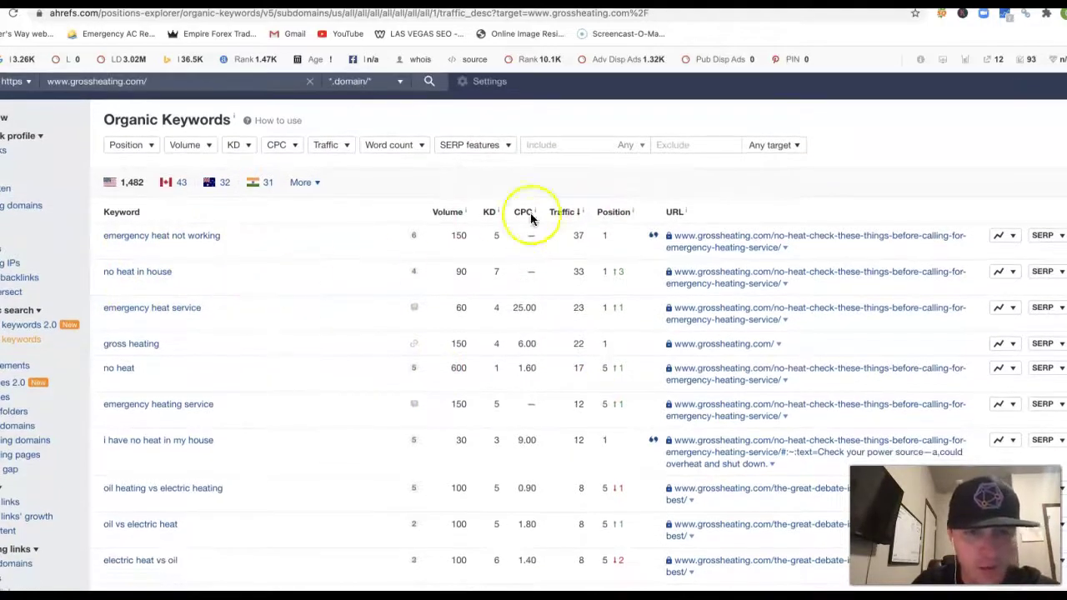
pyautogui.doubleClick(577, 235)
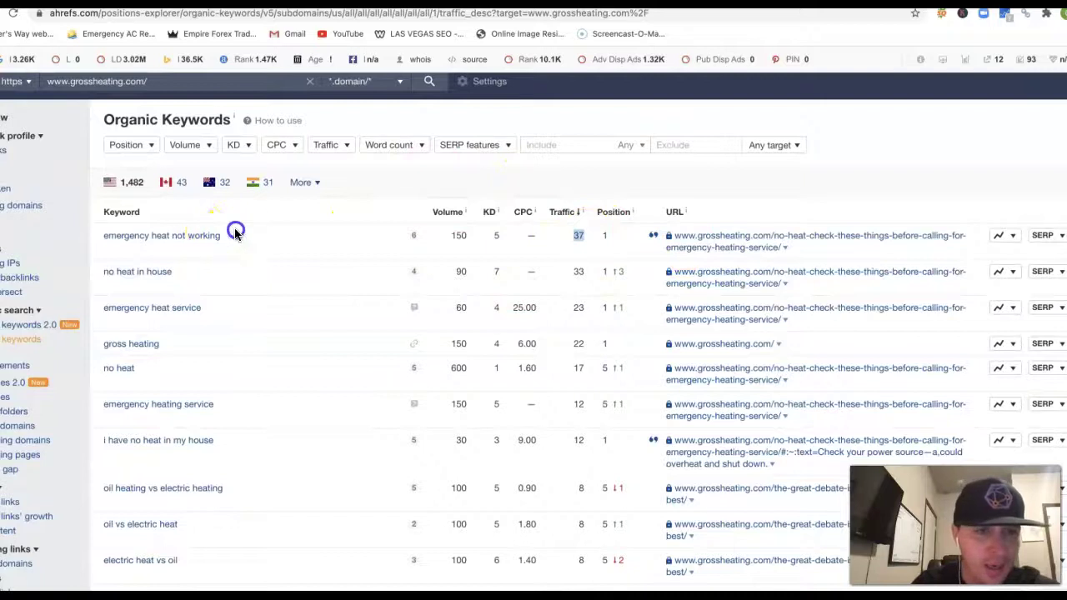
pyautogui.click(104, 232)
pyautogui.moveTo(237, 240); pyautogui.dragTo(72, 230)
pyautogui.click(280, 329)
pyautogui.scroll(-10, 281, 331)
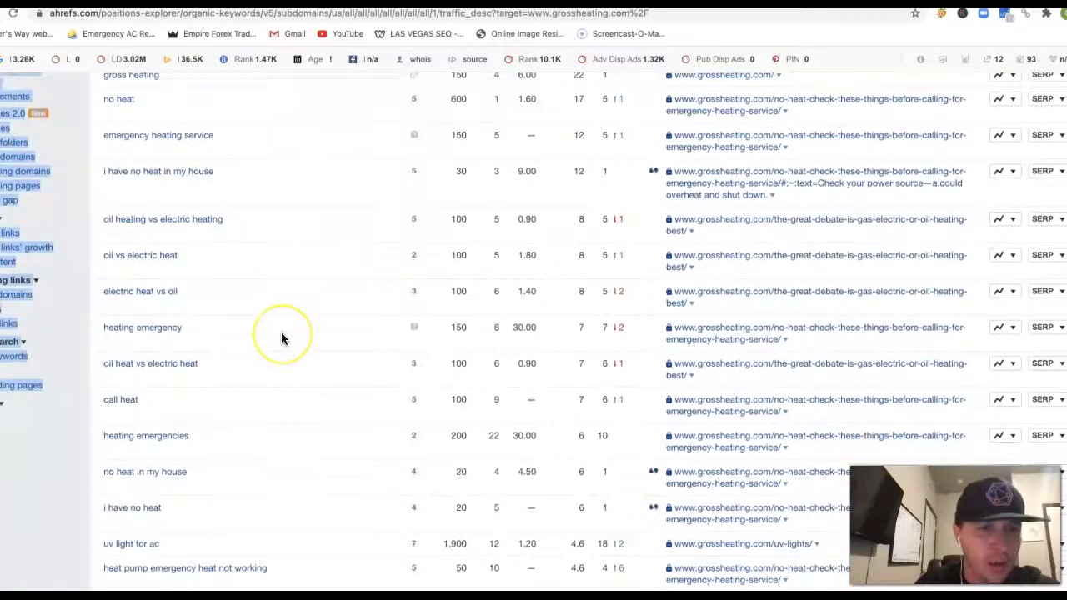
pyautogui.scroll(-2, 282, 338)
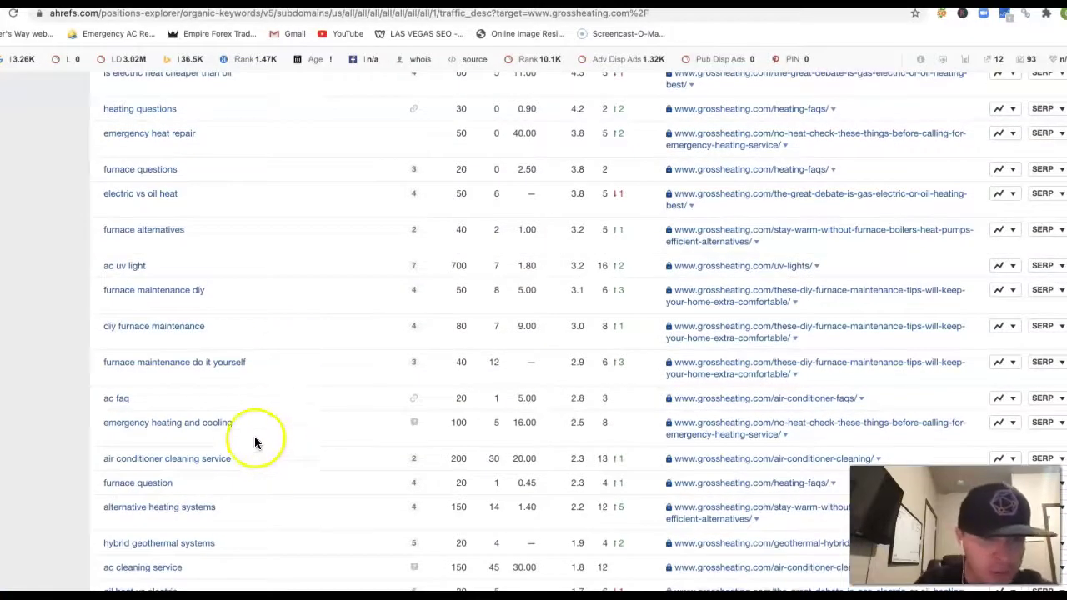
# - Examine the keywords "emergency heating and cooling" and "air conditioning repair milwaukee wi", including the latter's traffic, down to the page links
pyautogui.moveTo(232, 423); pyautogui.dragTo(95, 428)
pyautogui.scroll(-6, 220, 533)
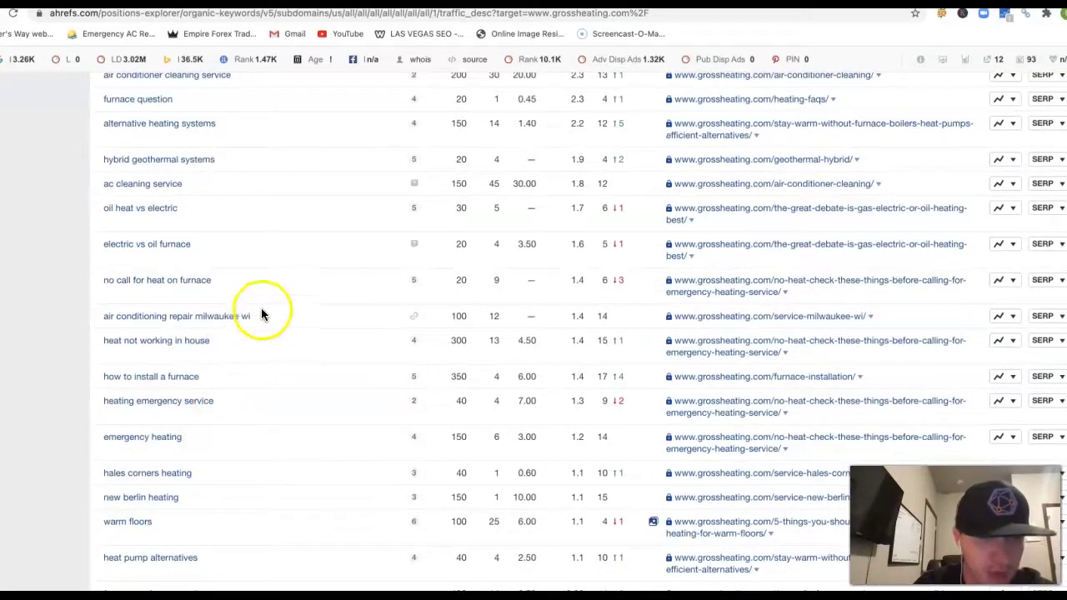
pyautogui.moveTo(260, 319); pyautogui.dragTo(100, 318)
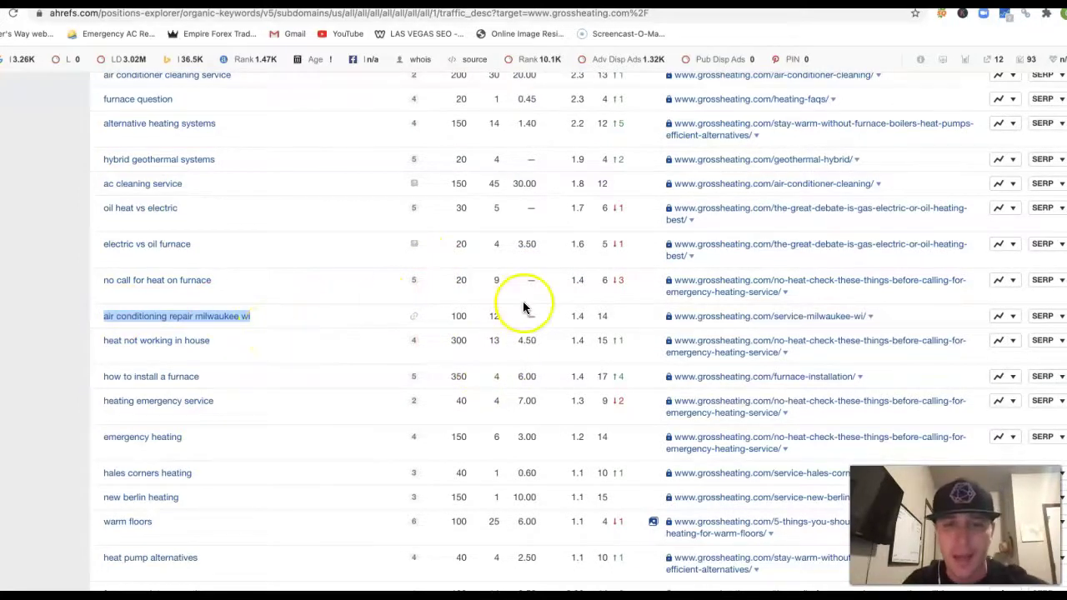
pyautogui.moveTo(612, 317); pyautogui.dragTo(550, 318)
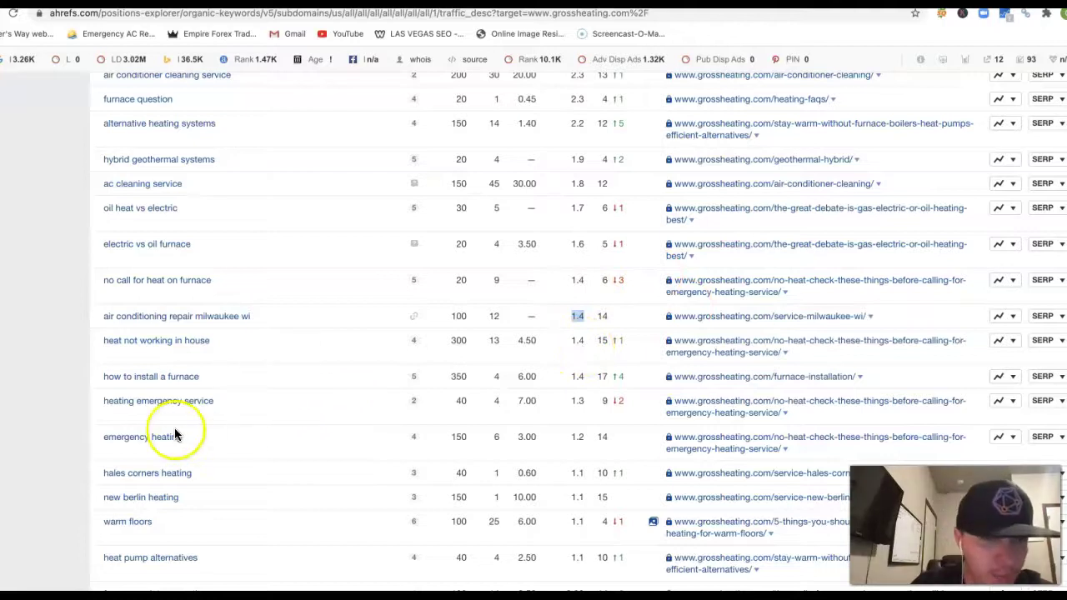
pyautogui.scroll(-3, 230, 480)
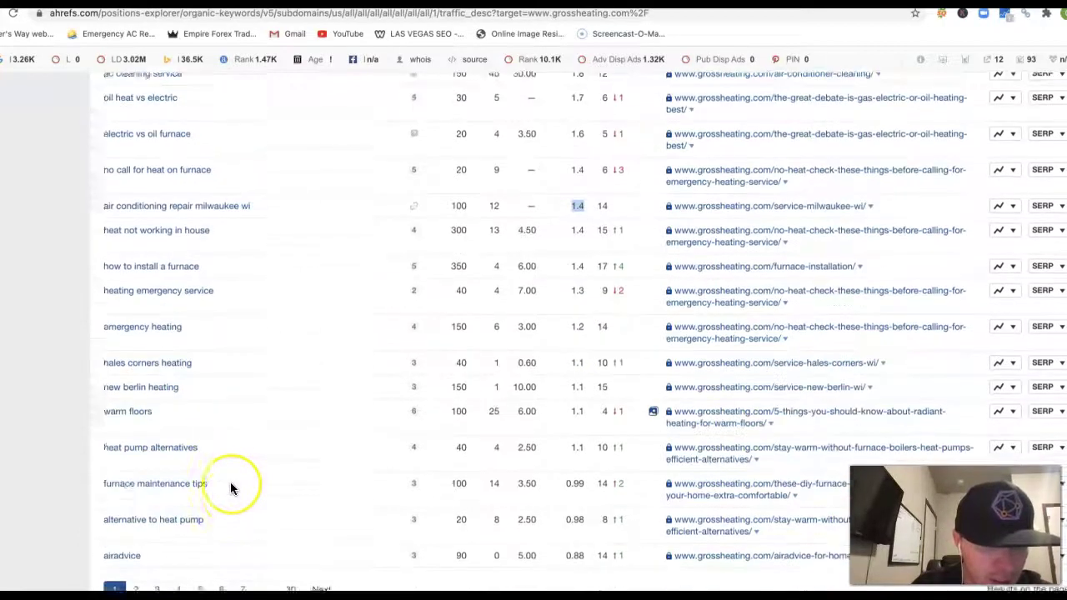
# - Open page 2 of the organic keywords and examine the Milwaukee terms, including the traffic for "hvac milwaukee"
pyautogui.click(138, 530)
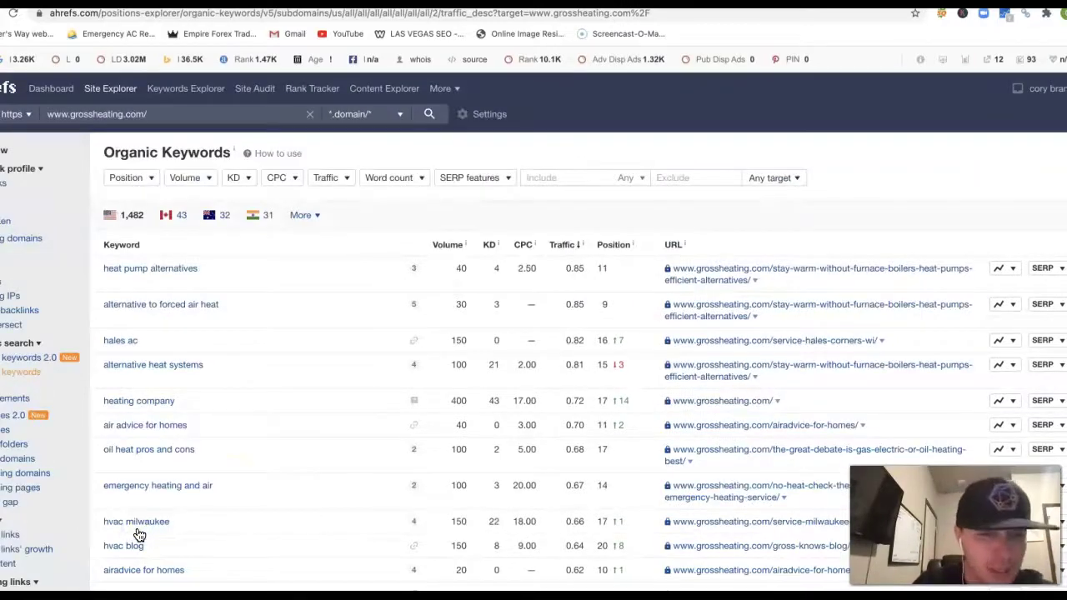
pyautogui.scroll(-1, 139, 534)
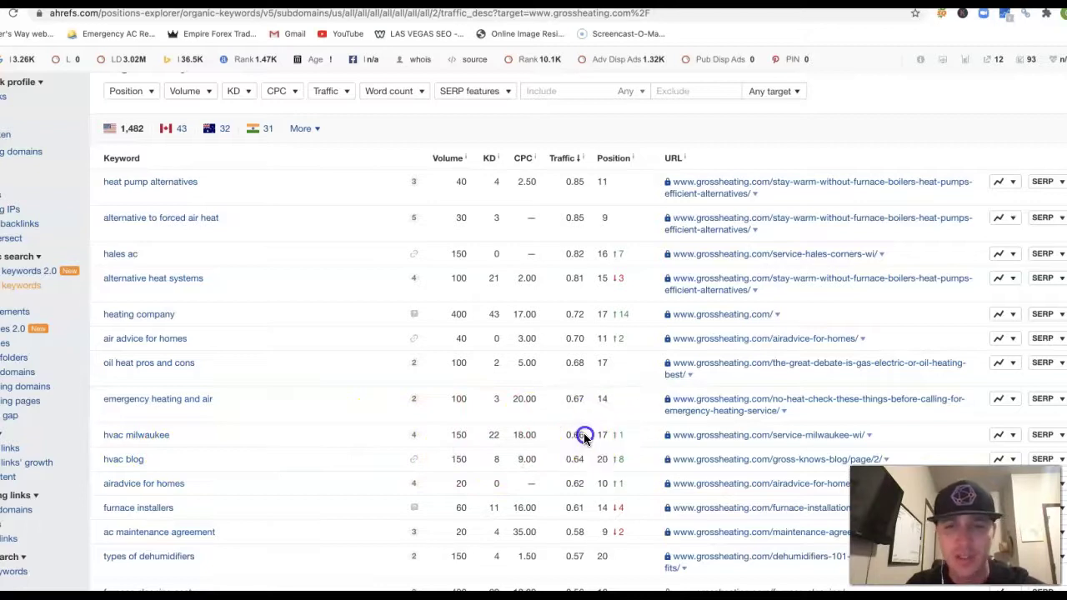
pyautogui.scroll(-5, 452, 342)
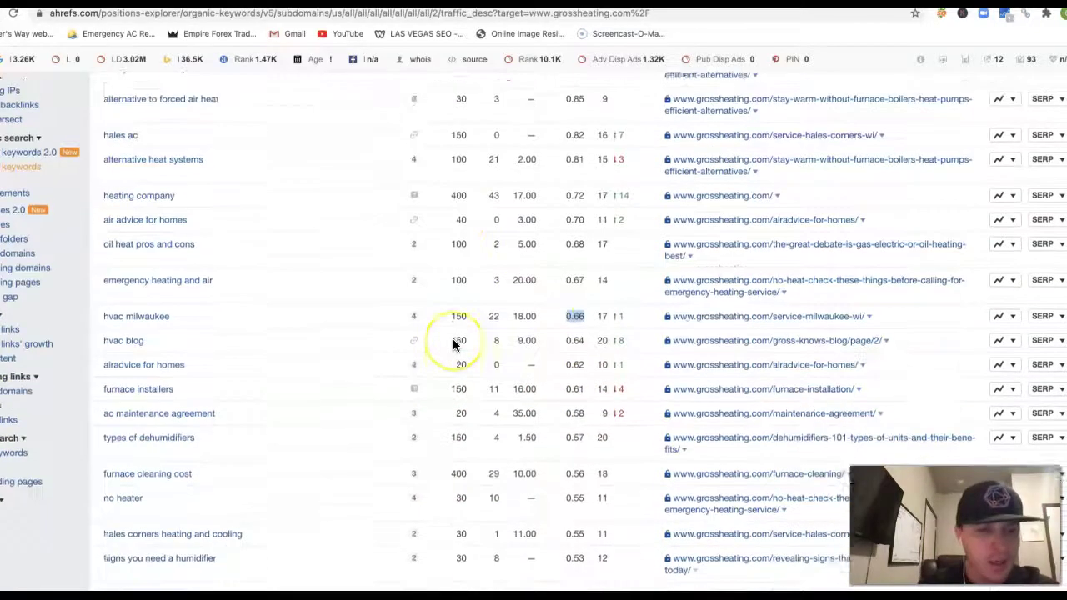
pyautogui.scroll(-2, 233, 342)
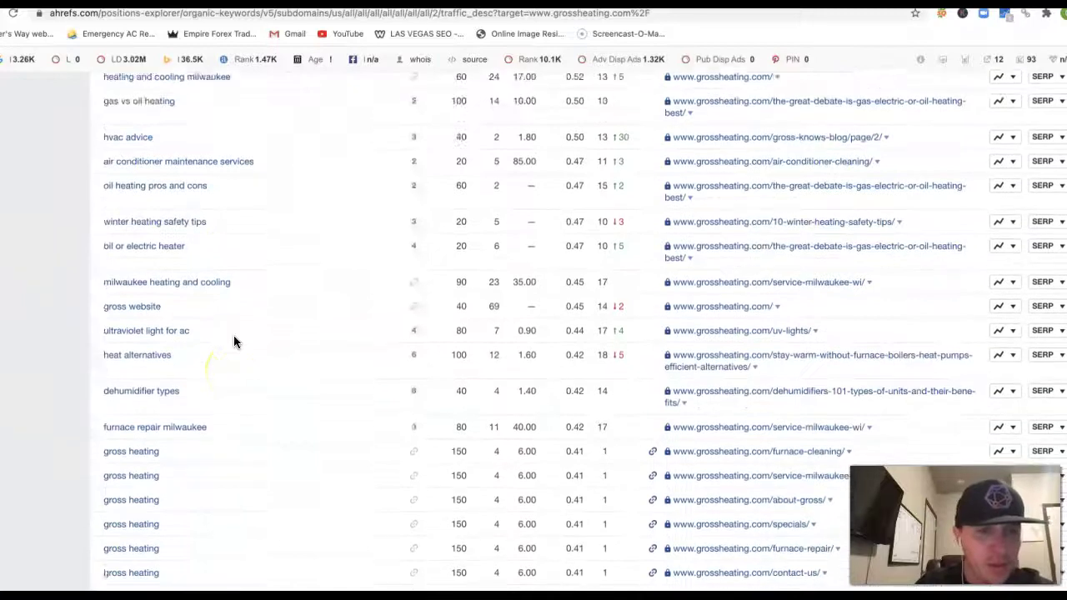
pyautogui.scroll(10, 233, 341)
pyautogui.scroll(-1, 233, 335)
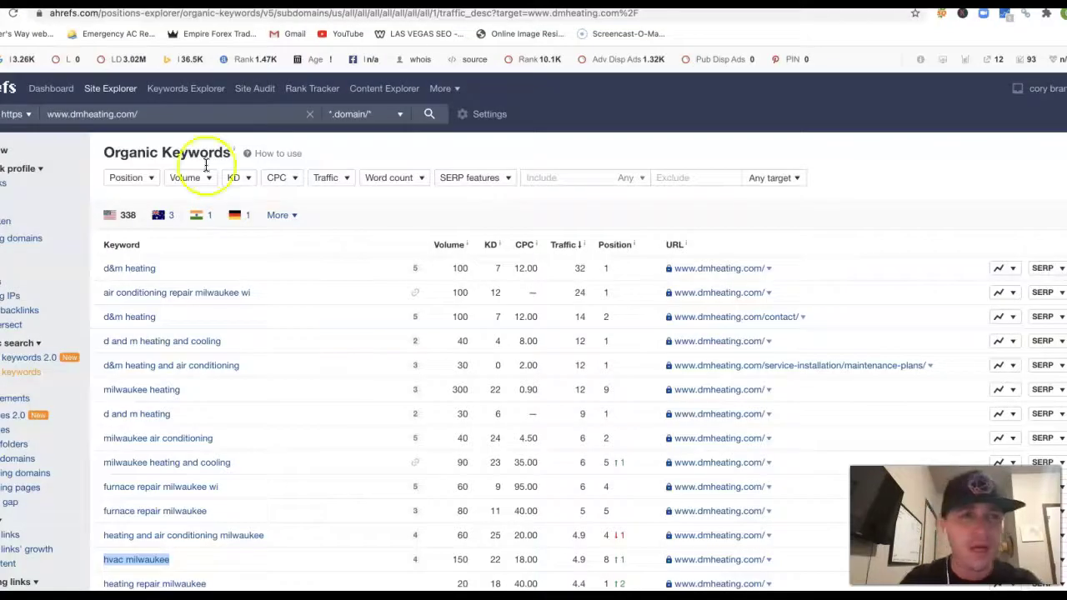
pyautogui.scroll(-3, 189, 390)
pyautogui.scroll(2, 202, 409)
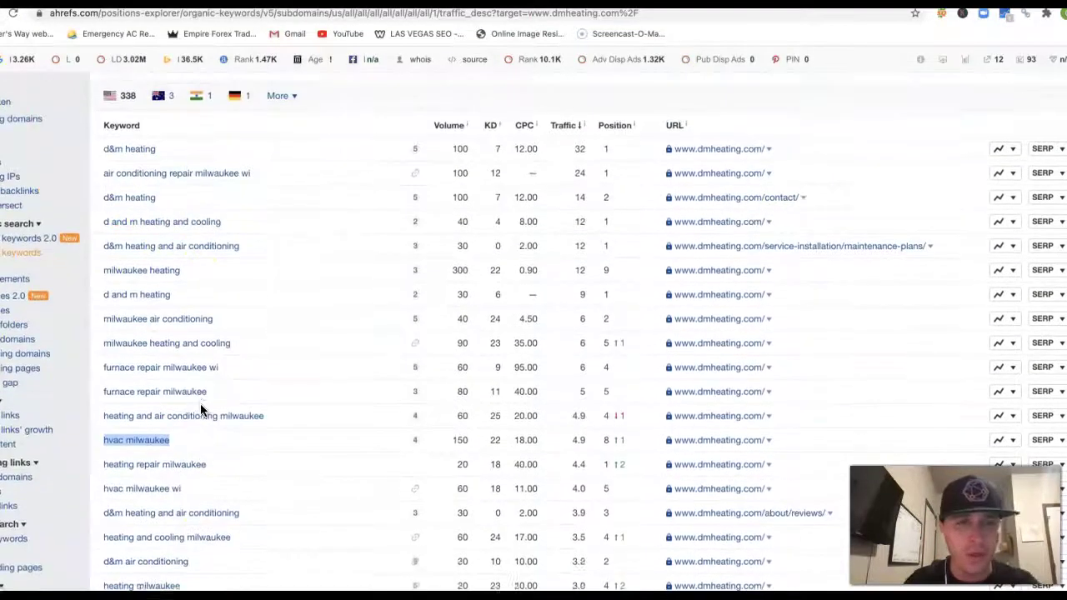
pyautogui.scroll(-1, 186, 353)
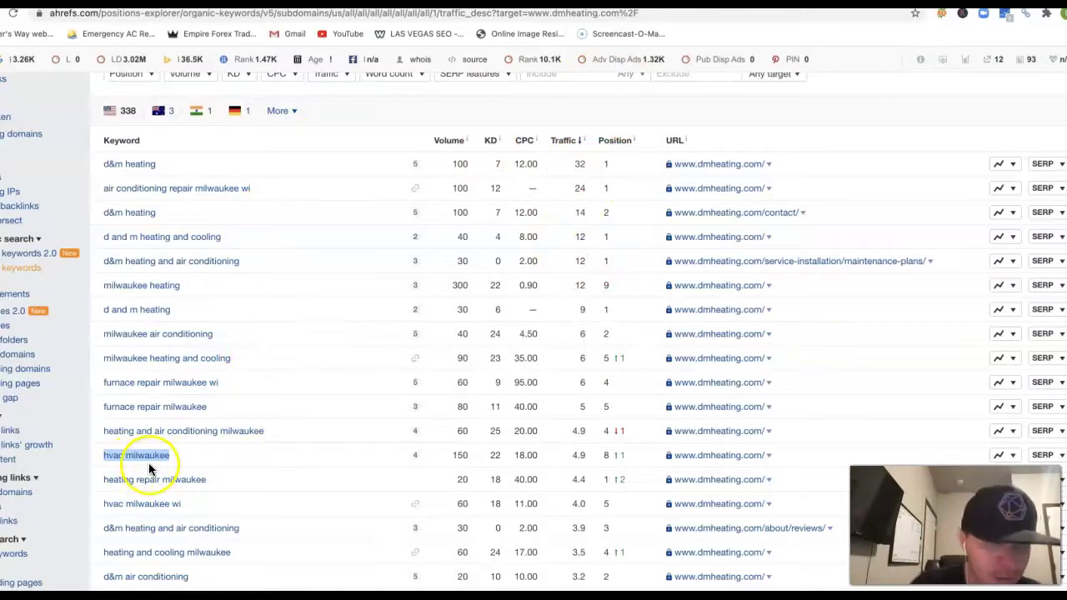
pyautogui.scroll(-1, 149, 465)
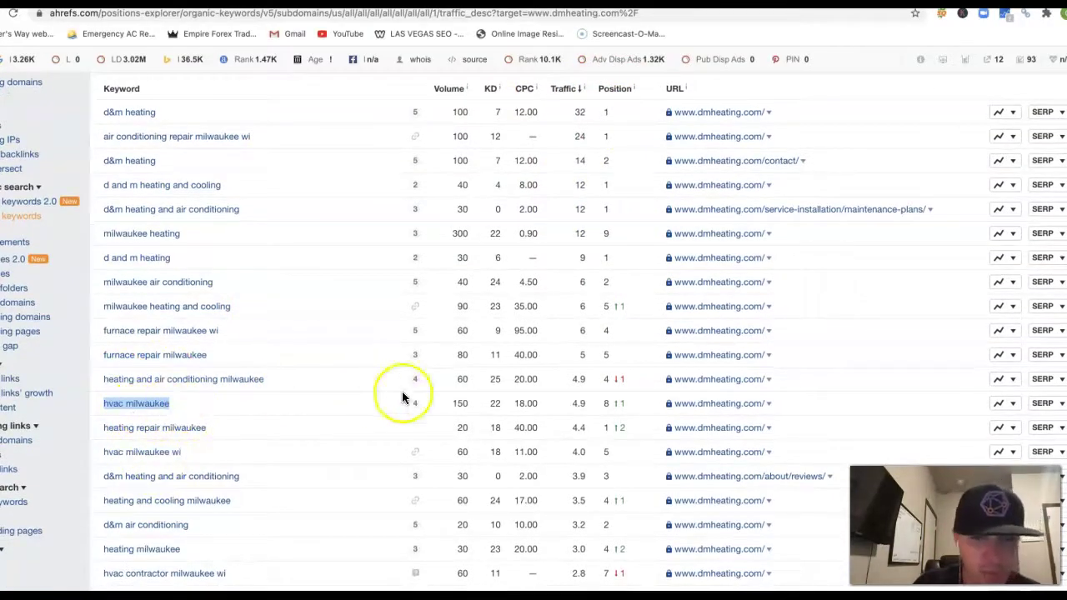
pyautogui.click(584, 406)
pyautogui.moveTo(575, 403); pyautogui.dragTo(571, 404)
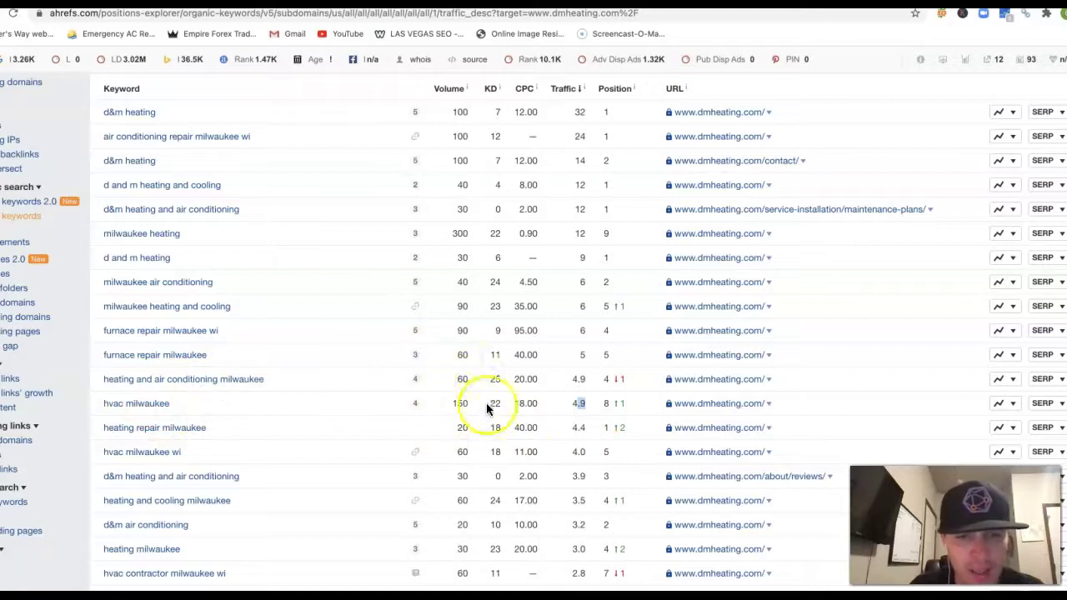
pyautogui.moveTo(571, 379); pyautogui.dragTo(590, 379)
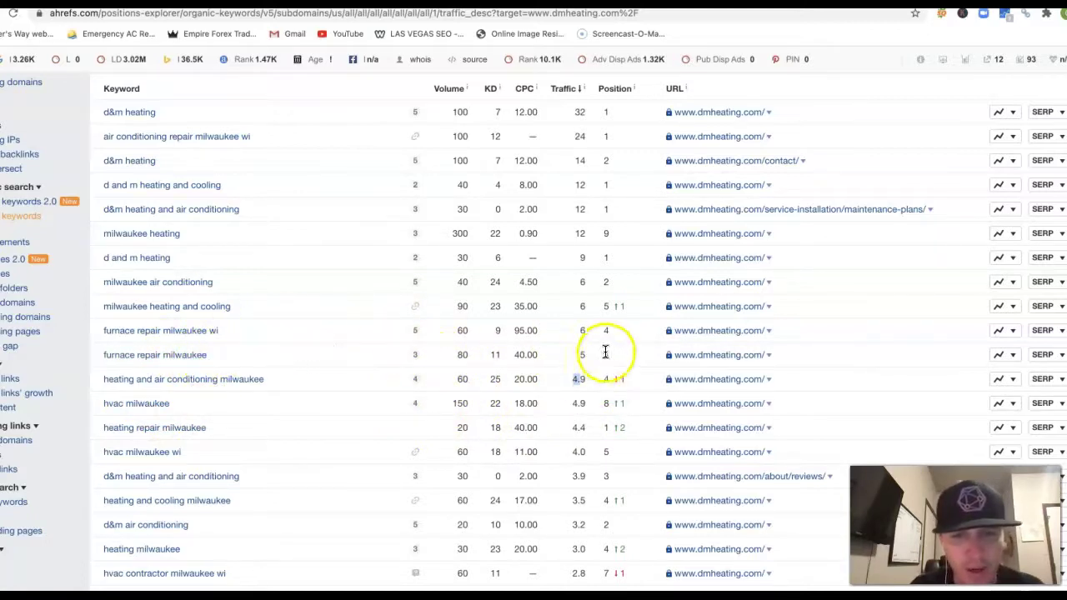
# - Examine the traffic and positions from "milwaukee air conditioning" up to "milwaukee heating", and look over the Milwaukee keywords below
pyautogui.scroll(1, 214, 336)
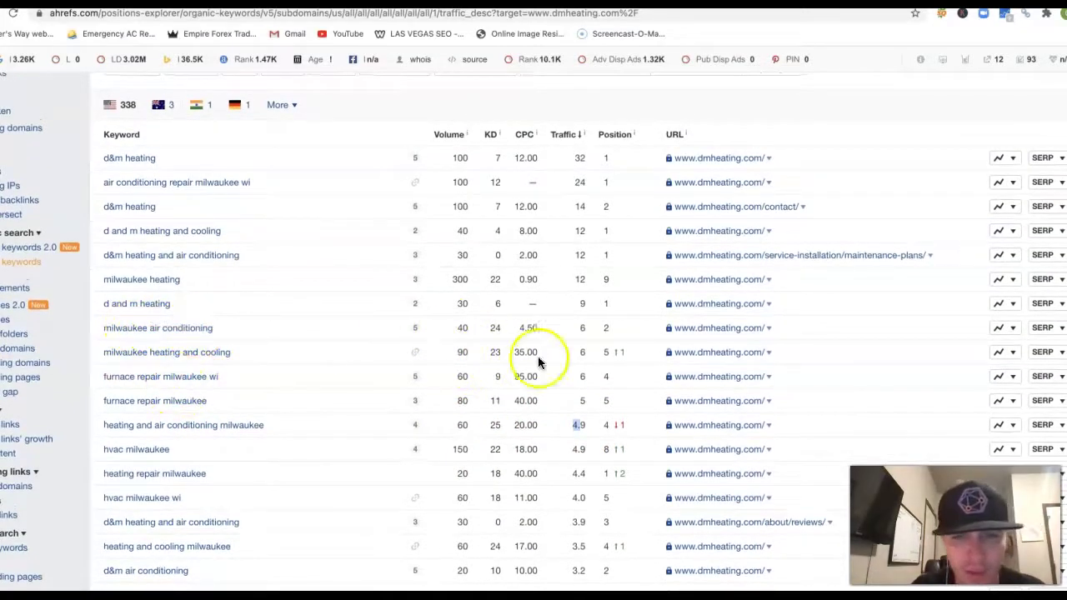
pyautogui.click(587, 329)
pyautogui.moveTo(587, 329); pyautogui.dragTo(609, 281)
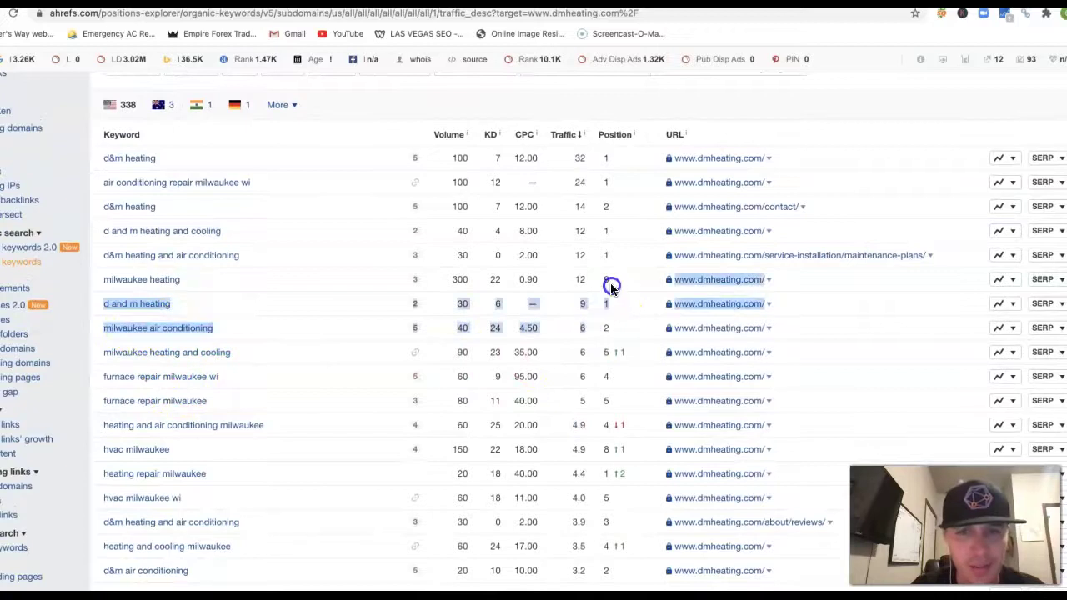
pyautogui.click(594, 287)
pyautogui.scroll(-4, 291, 237)
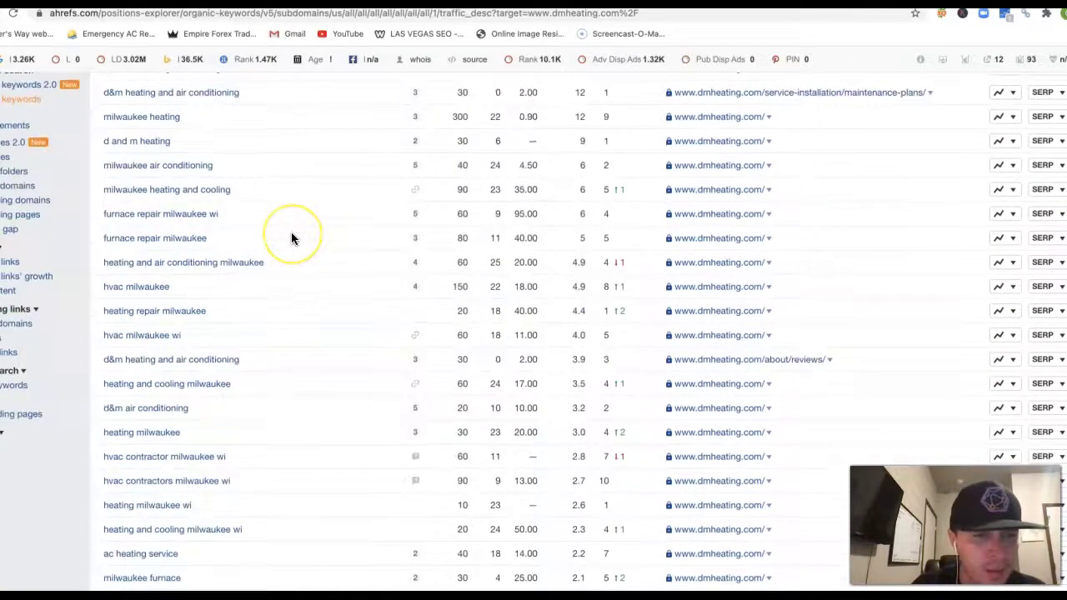
# - Compare search volume with traffic for "air conditioning repair milwaukee wi" and "milwaukee heating" in the competitor's keyword list
pyautogui.scroll(6, 291, 237)
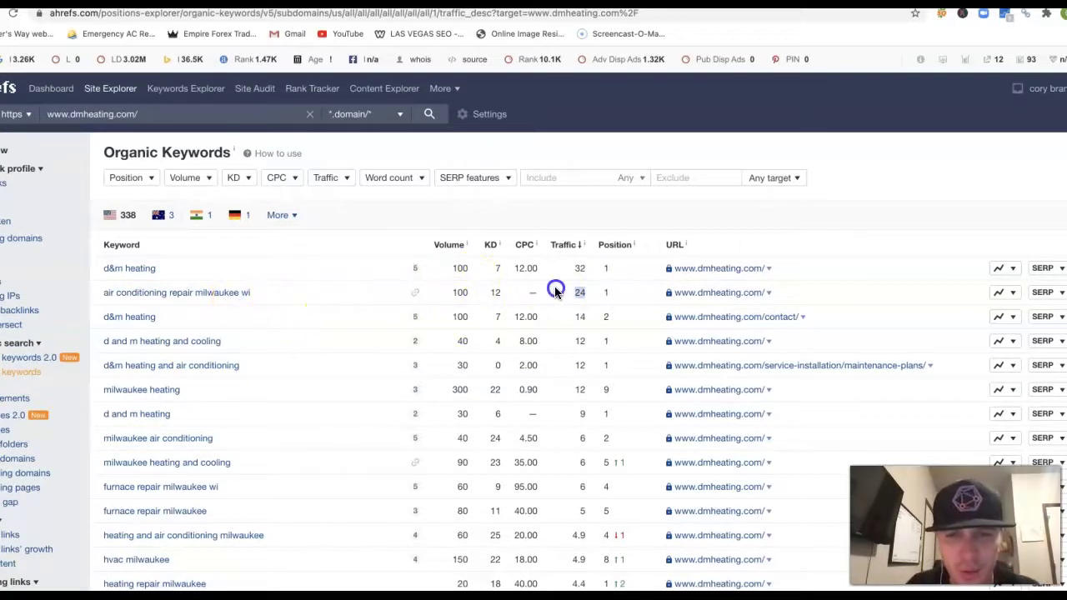
pyautogui.doubleClick(457, 292)
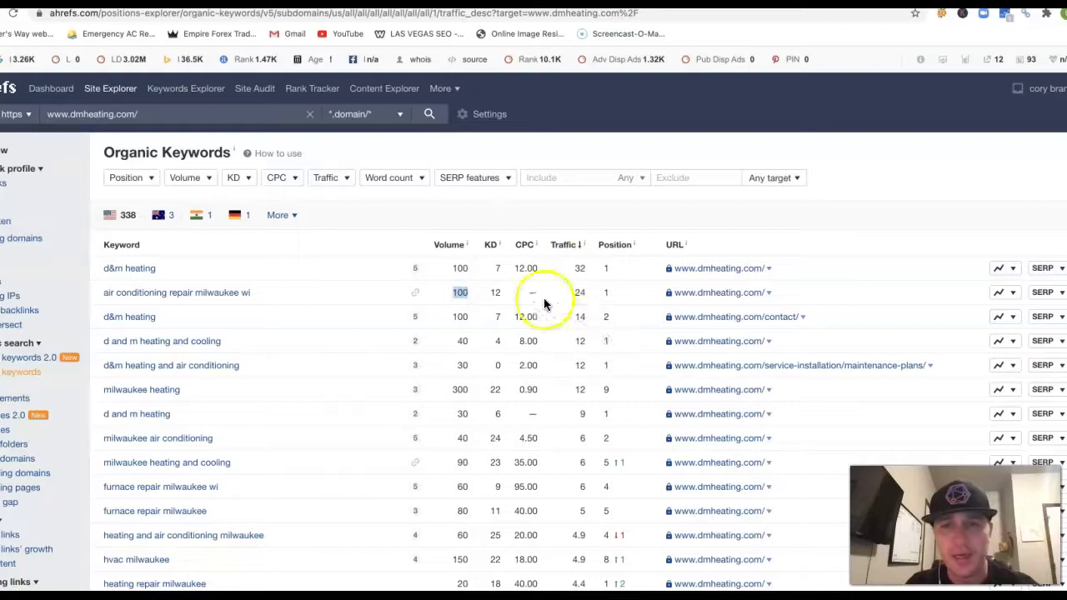
pyautogui.scroll(-2, 604, 315)
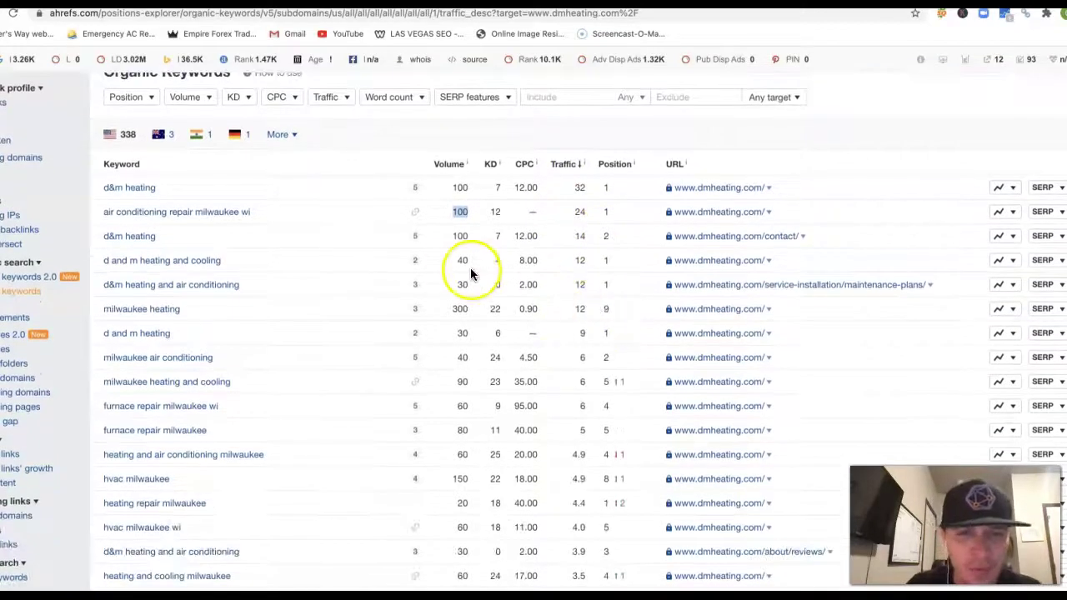
pyautogui.doubleClick(439, 310)
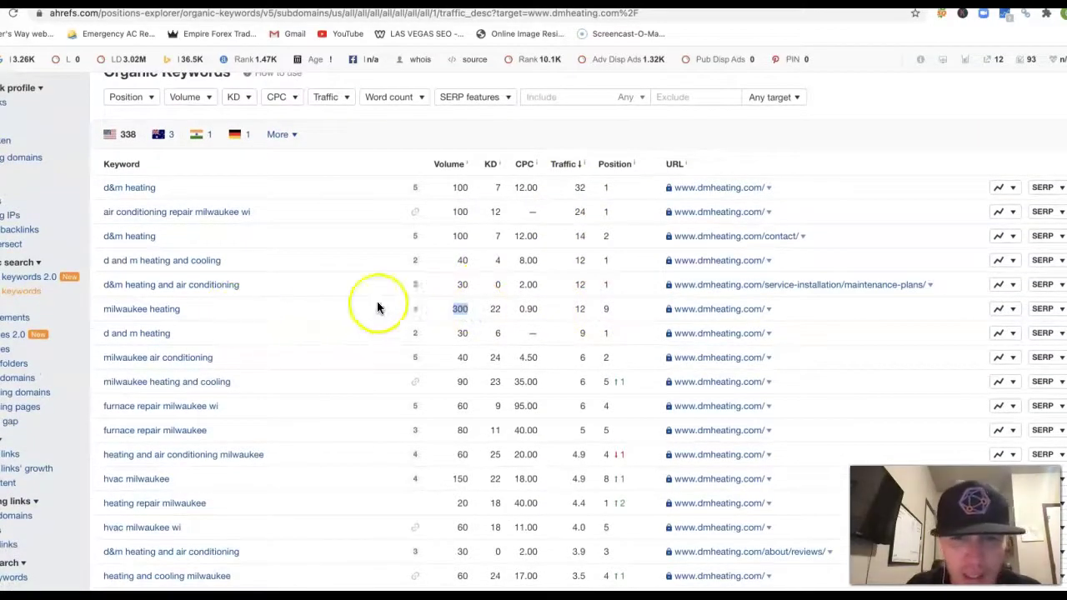
pyautogui.click(582, 306)
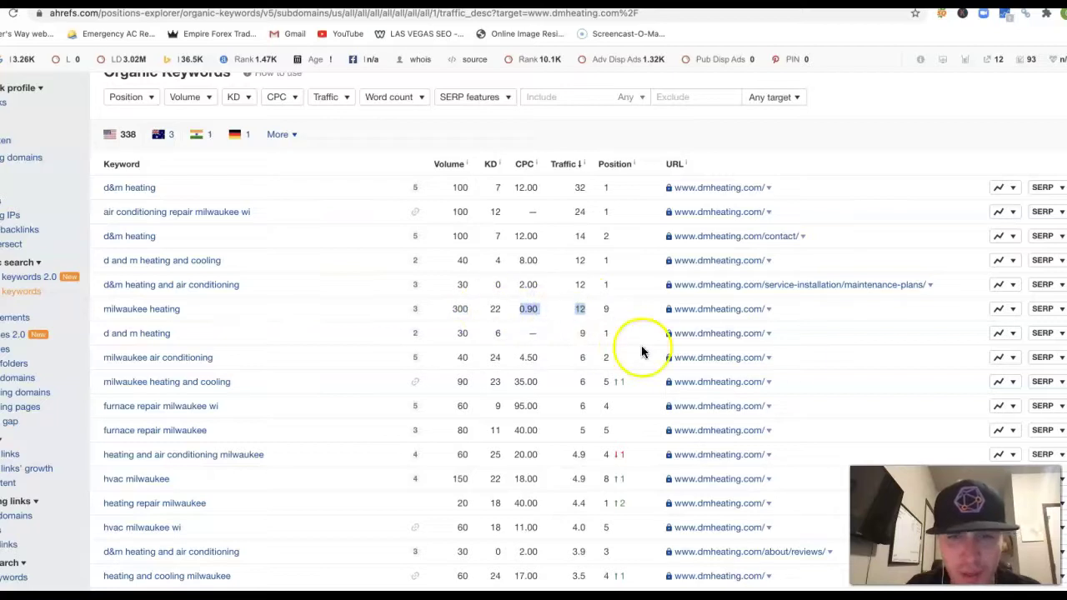
pyautogui.scroll(-2, 624, 392)
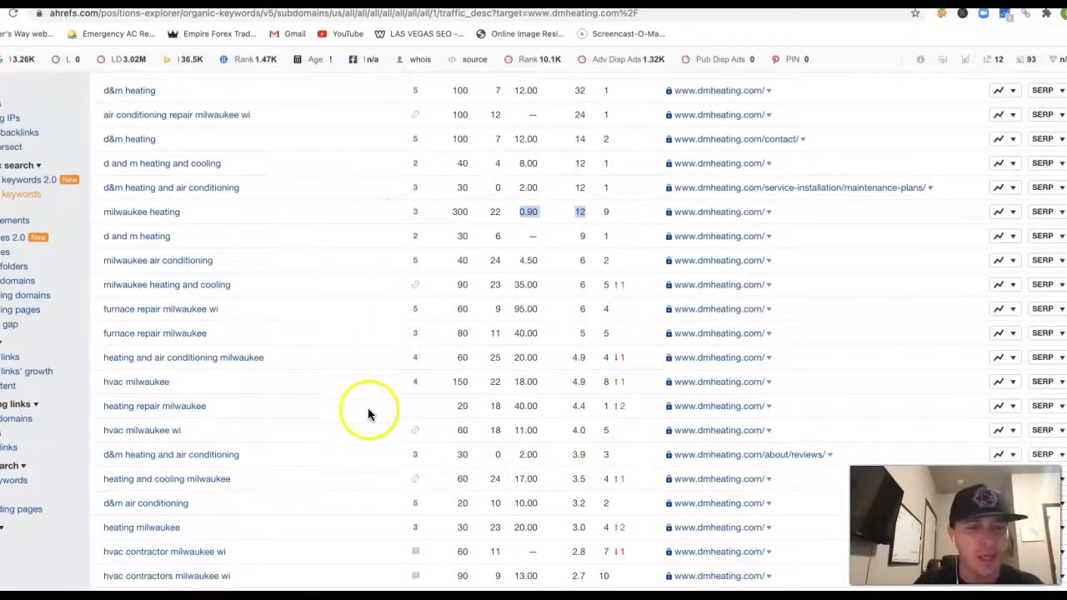
# - Look through the rest of the competitor's first keyword page, including the repeated "air conditioning repair milwaukee wi" entries near its end
pyautogui.scroll(3, 369, 412)
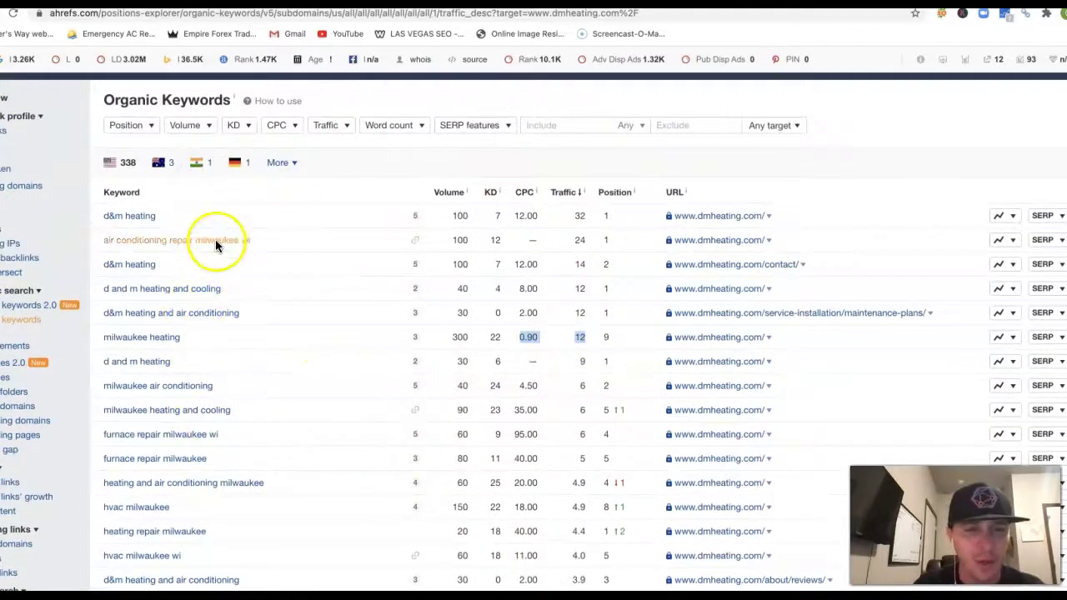
pyautogui.scroll(-3, 220, 375)
pyautogui.scroll(1, 222, 383)
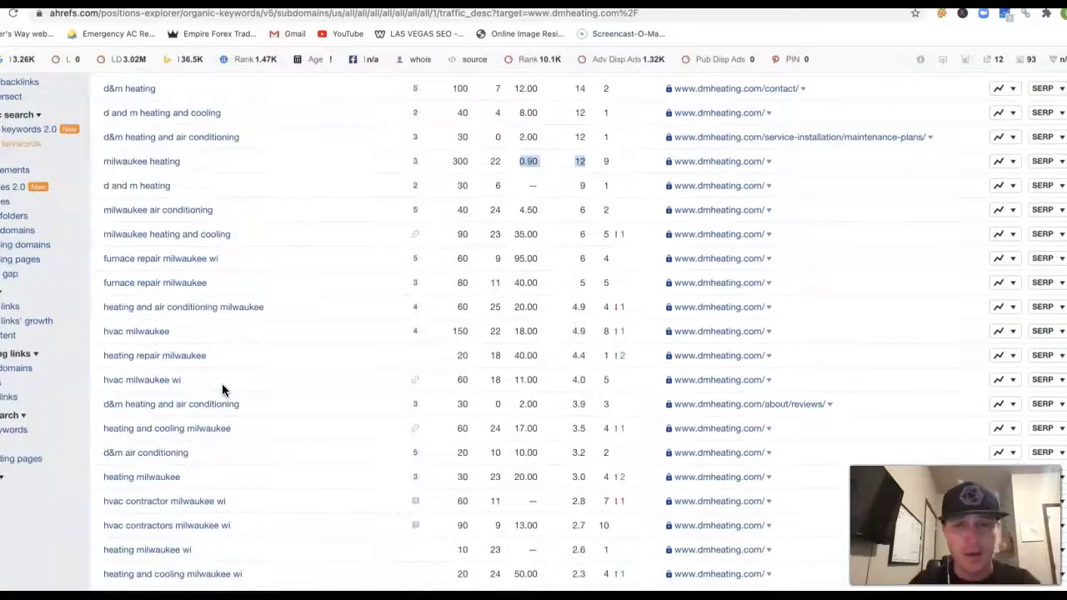
pyautogui.scroll(3, 221, 388)
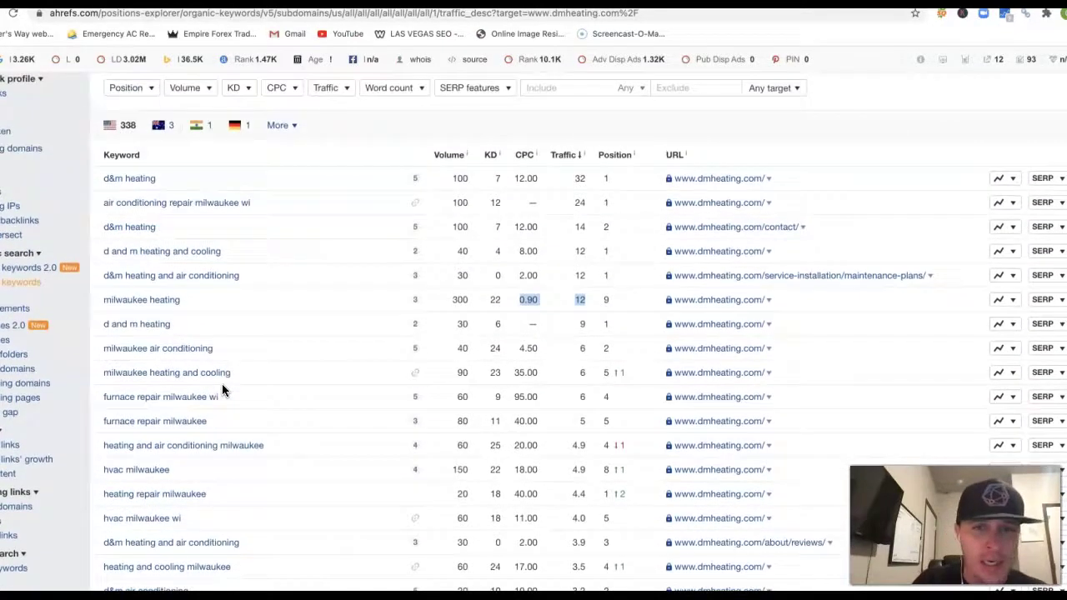
pyautogui.scroll(-1, 194, 246)
pyautogui.scroll(-15, 196, 360)
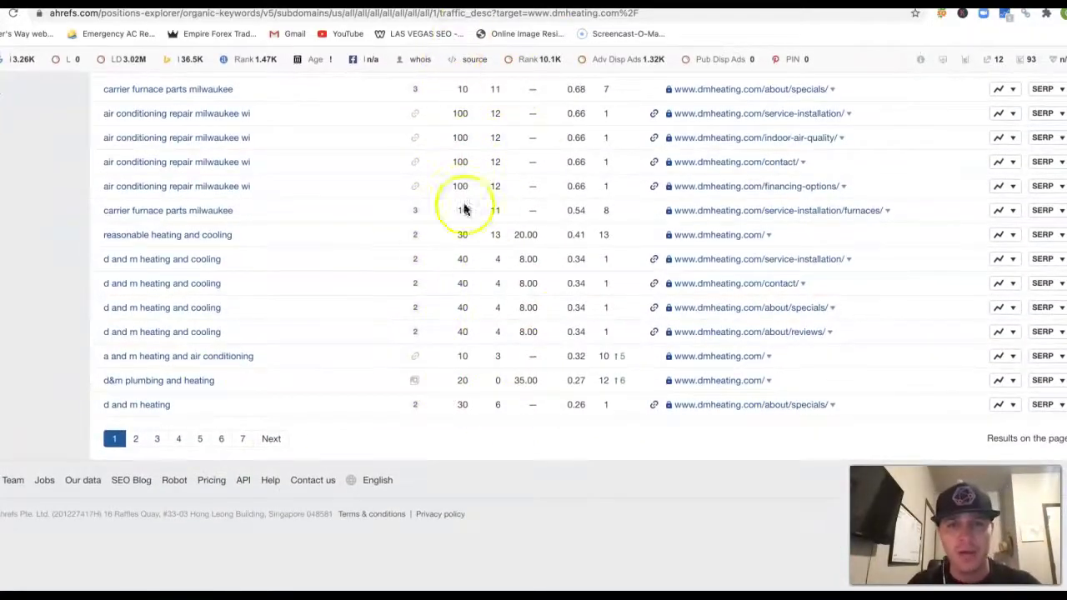
pyautogui.scroll(5, 590, 275)
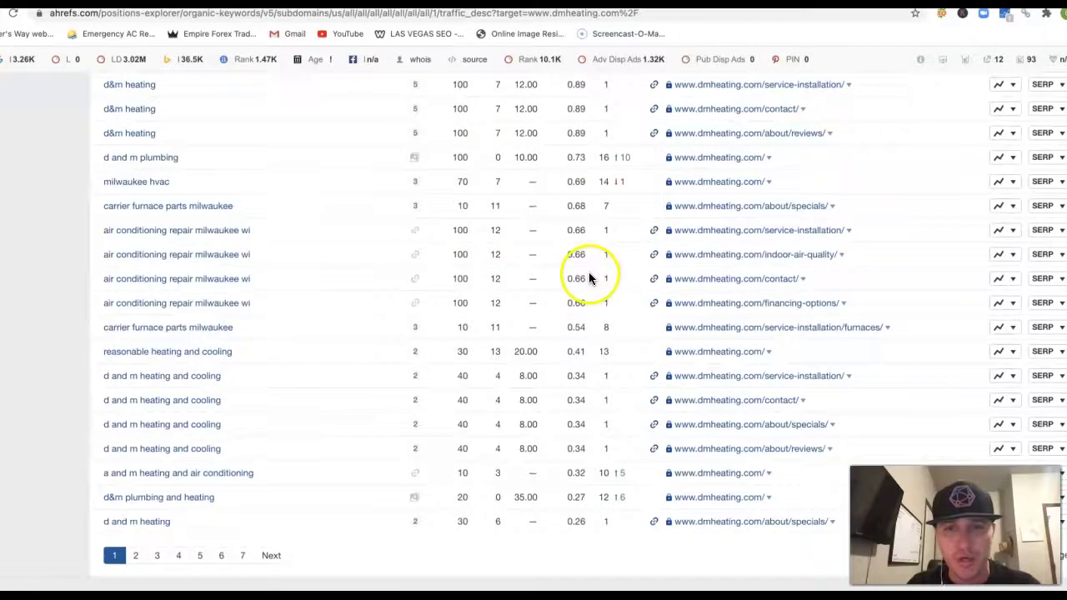
pyautogui.scroll(1, 605, 322)
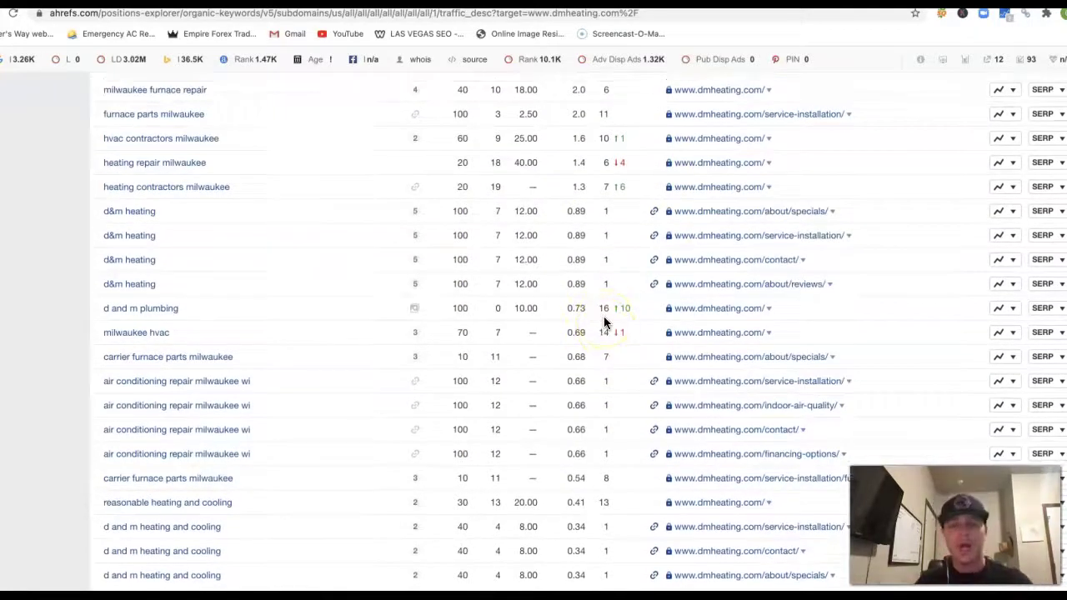